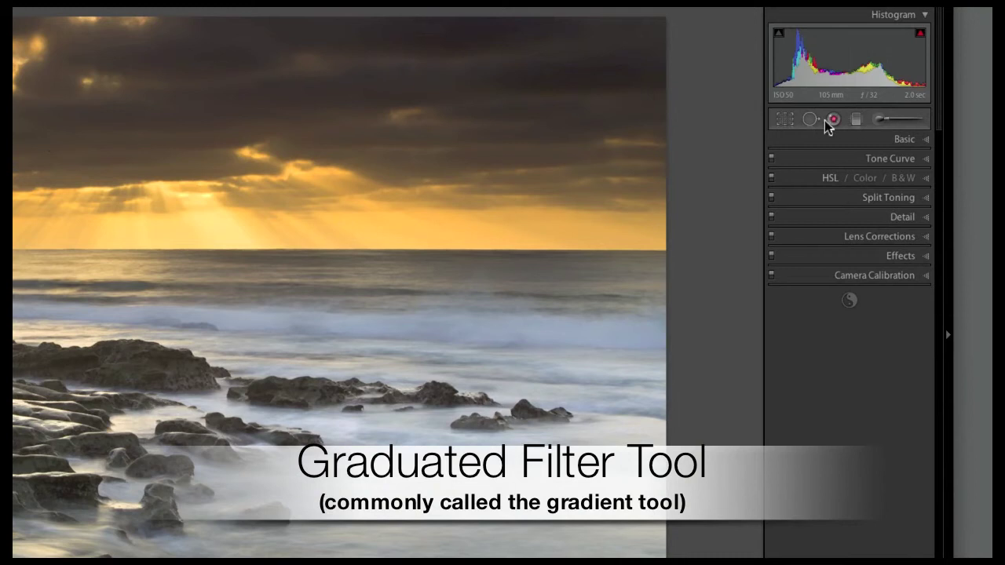
# Step: Activate the Graduated Filter tool and briefly expand the Basic adjustments to compare them with the filter's sliders
pyautogui.click(857, 123)
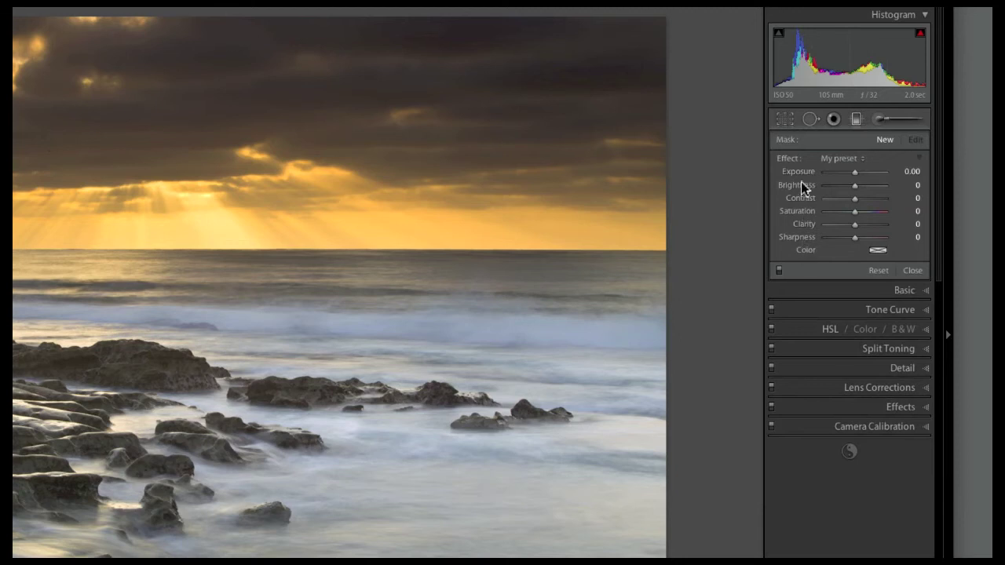
pyautogui.click(923, 292)
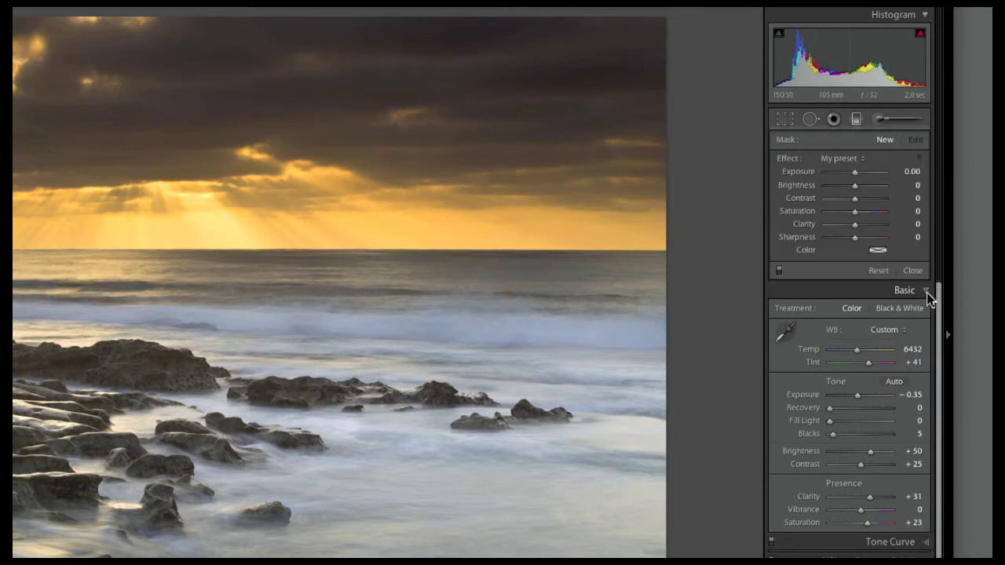
pyautogui.click(926, 292)
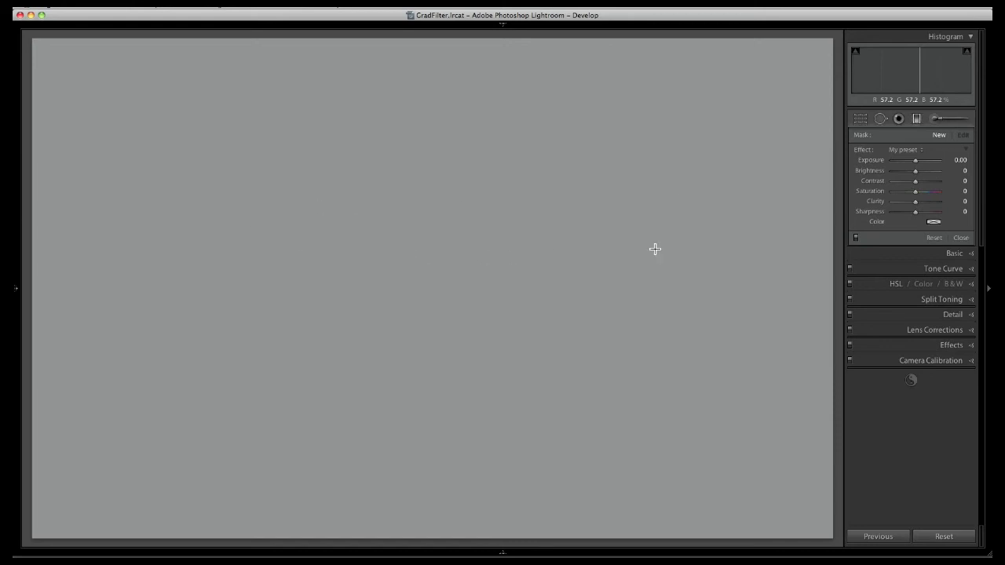
# Step: Try a graduated filter drawn left to right near the middle of the gray image with exposure −1.83, and delete it
pyautogui.moveTo(339, 250); pyautogui.dragTo(518, 250)
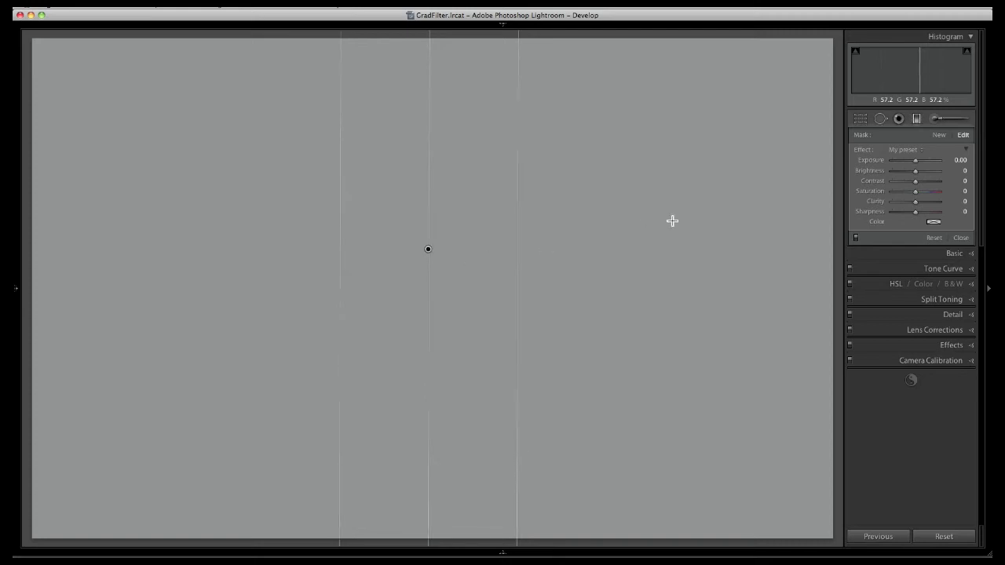
pyautogui.moveTo(914, 160); pyautogui.dragTo(909, 161)
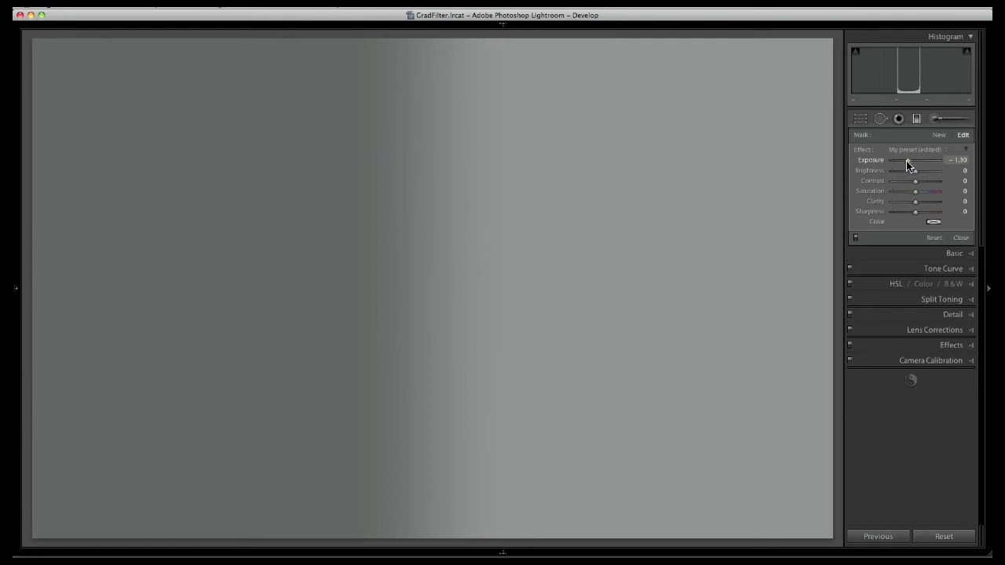
pyautogui.click(905, 160)
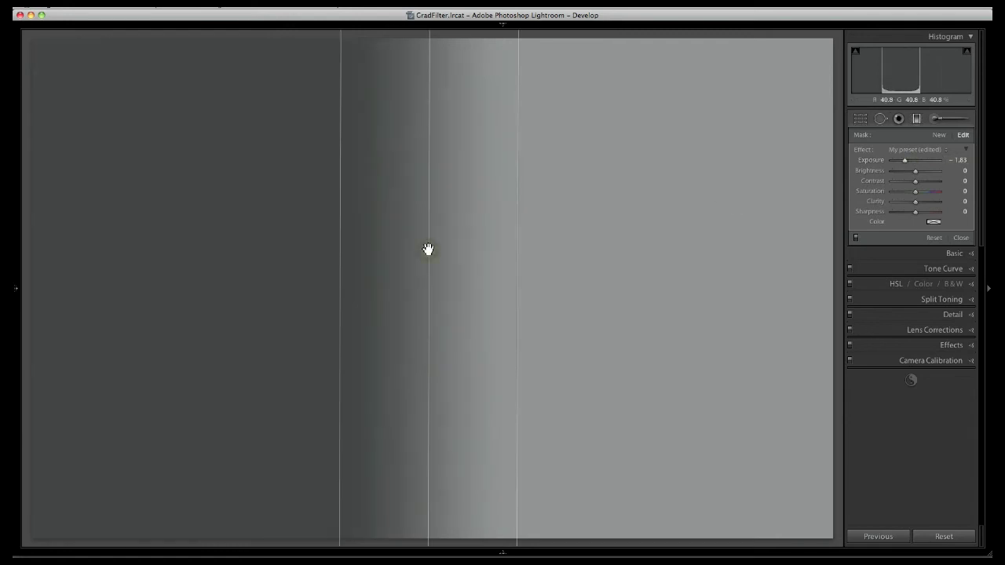
pyautogui.press('Delete')
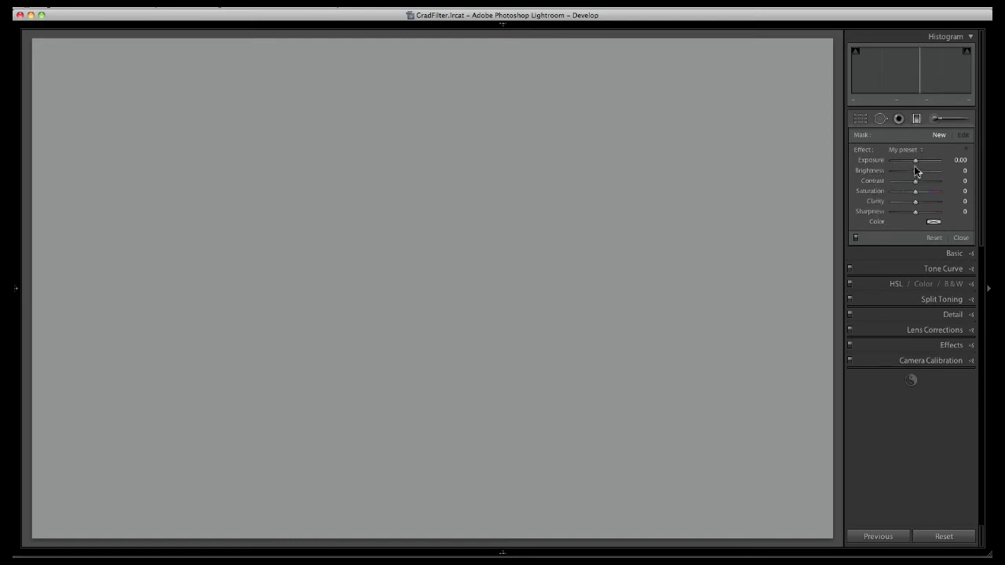
# Step: Set the exposure for new filters to 3.04 and draw a slightly tilted filter near the centre, discarding the first upright one
pyautogui.moveTo(915, 162); pyautogui.dragTo(928, 162)
pyautogui.moveTo(375, 250); pyautogui.dragTo(515, 251)
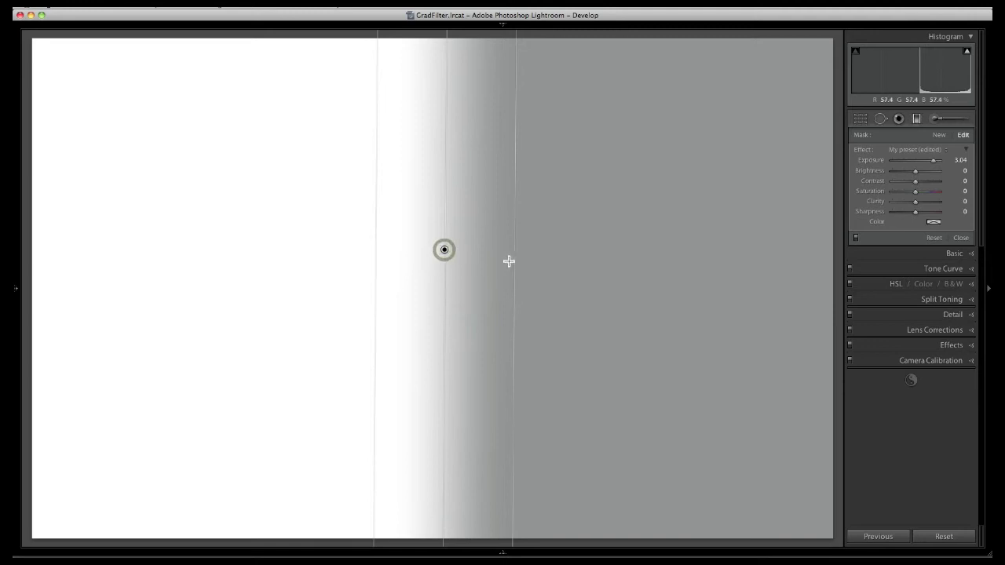
pyautogui.press('Delete')
pyautogui.moveTo(378, 256); pyautogui.dragTo(476, 274)
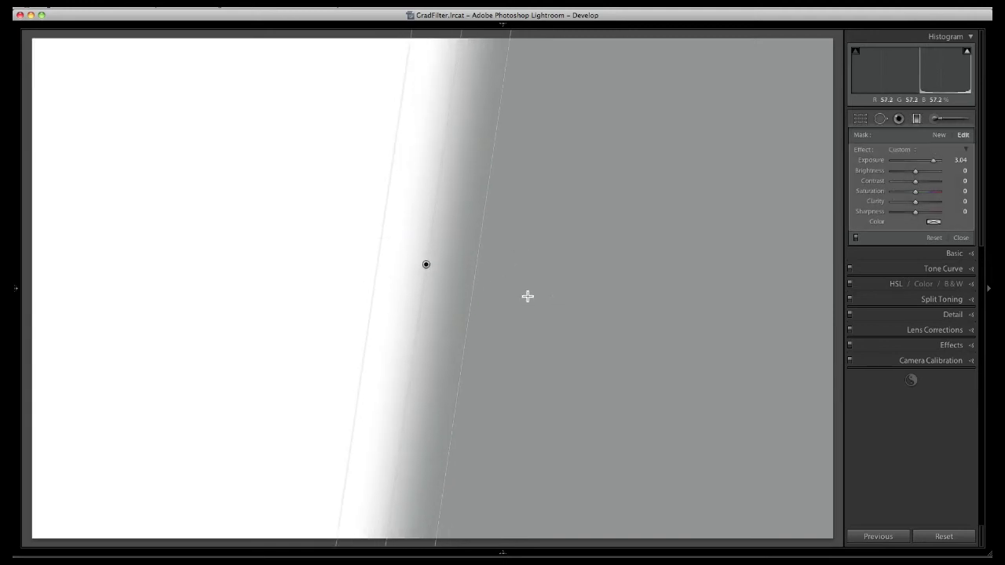
# Step: Adjust the tilted filter's position, transition width and rotation so that it slants more strongly across the image
pyautogui.moveTo(426, 265); pyautogui.dragTo(424, 265)
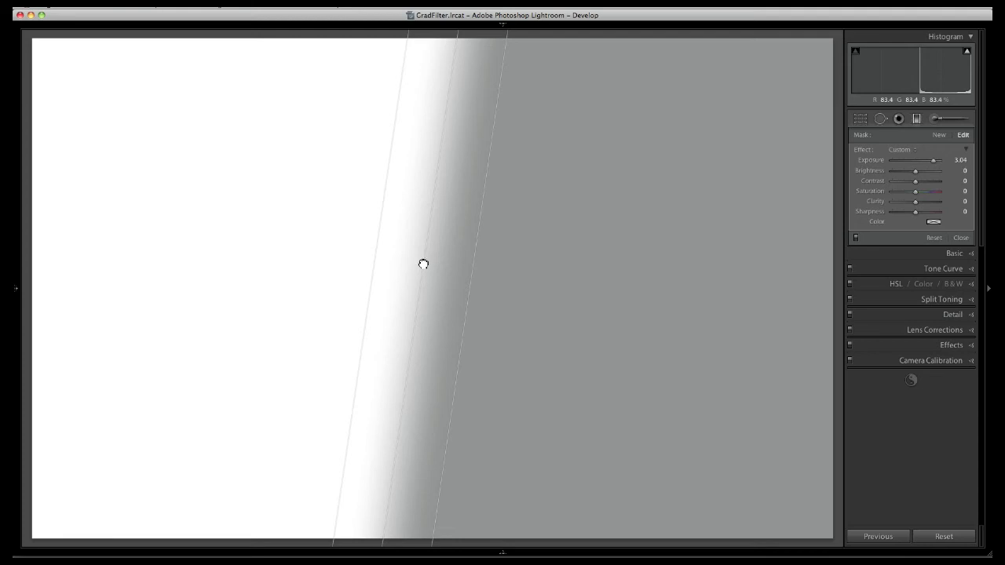
pyautogui.moveTo(422, 263); pyautogui.dragTo(485, 258)
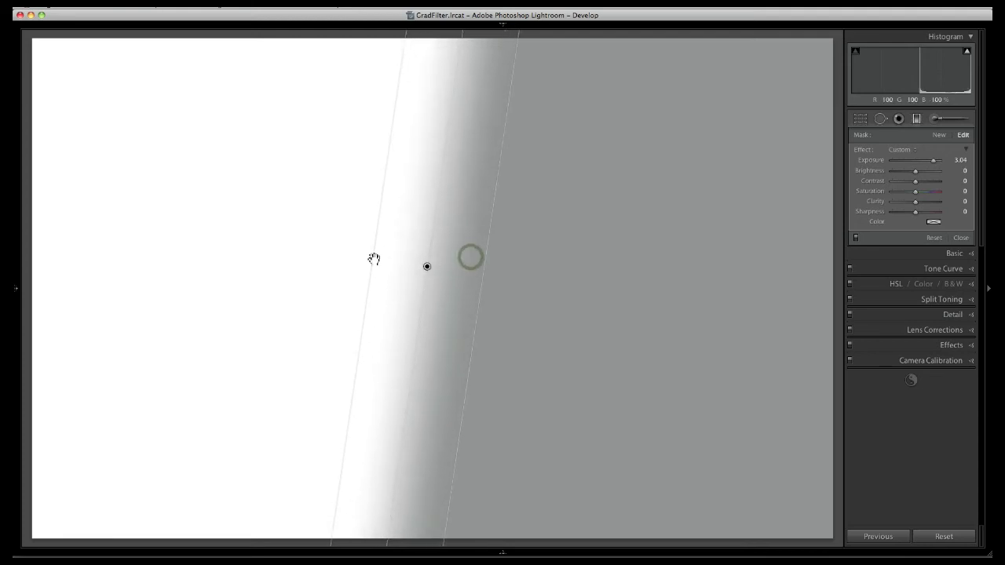
pyautogui.moveTo(371, 259); pyautogui.dragTo(429, 254)
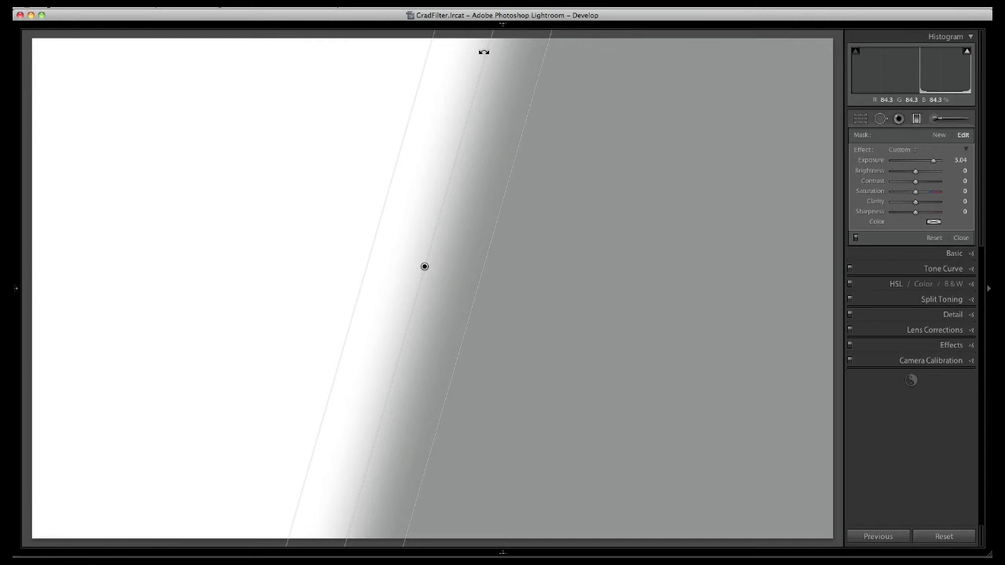
pyautogui.moveTo(487, 51)
pyautogui.mouseDown()
pyautogui.moveTo(527, 73)
pyautogui.moveTo(463, 60)
pyautogui.moveTo(489, 65)
pyautogui.moveTo(480, 65)
pyautogui.mouseUp()
# Step: Try a second graduated filter drawn inward from the image's right side with exposure −1.22, and delete it
pyautogui.moveTo(691, 250); pyautogui.dragTo(594, 246)
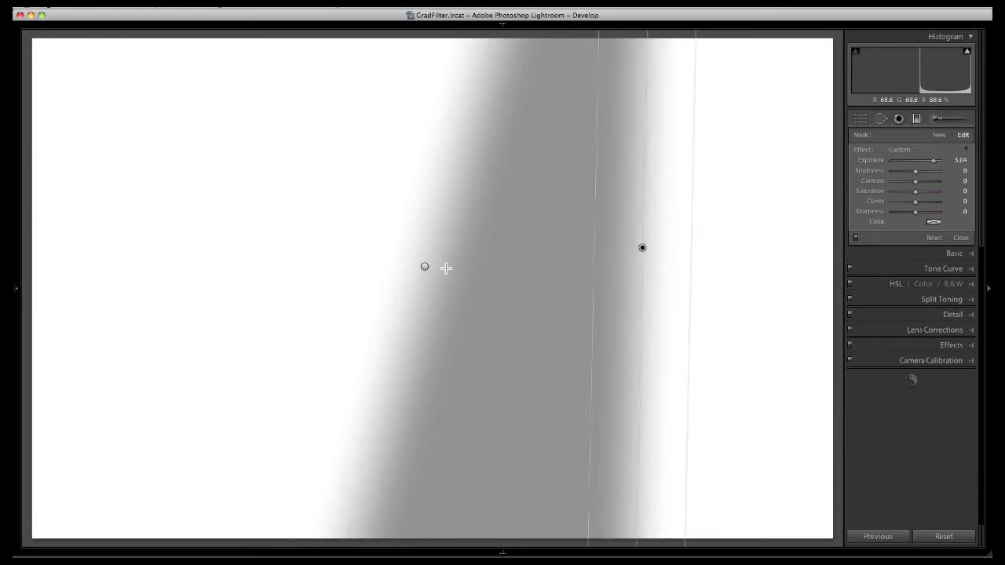
pyautogui.click(425, 266)
pyautogui.moveTo(933, 163); pyautogui.dragTo(909, 163)
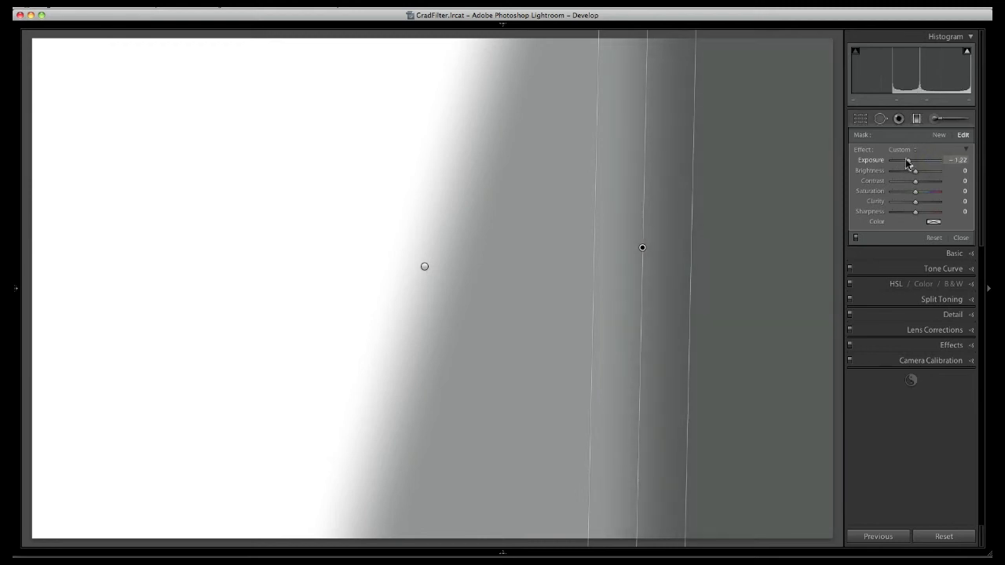
pyautogui.press('Delete')
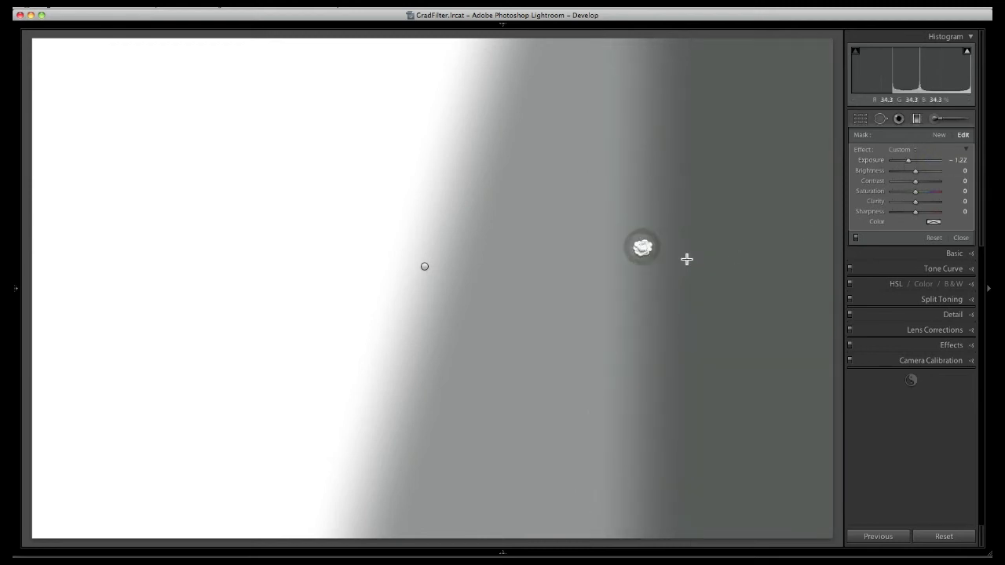
# Step: Set the remaining tilted filter's exposure to −1.74 and widen its transition toward the right
pyautogui.click(421, 265)
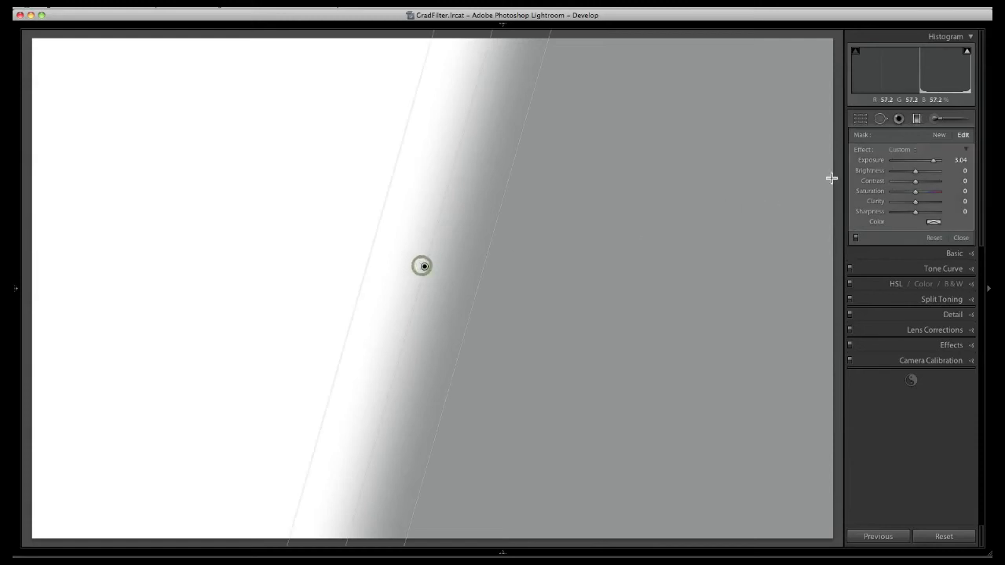
pyautogui.moveTo(932, 161); pyautogui.dragTo(903, 162)
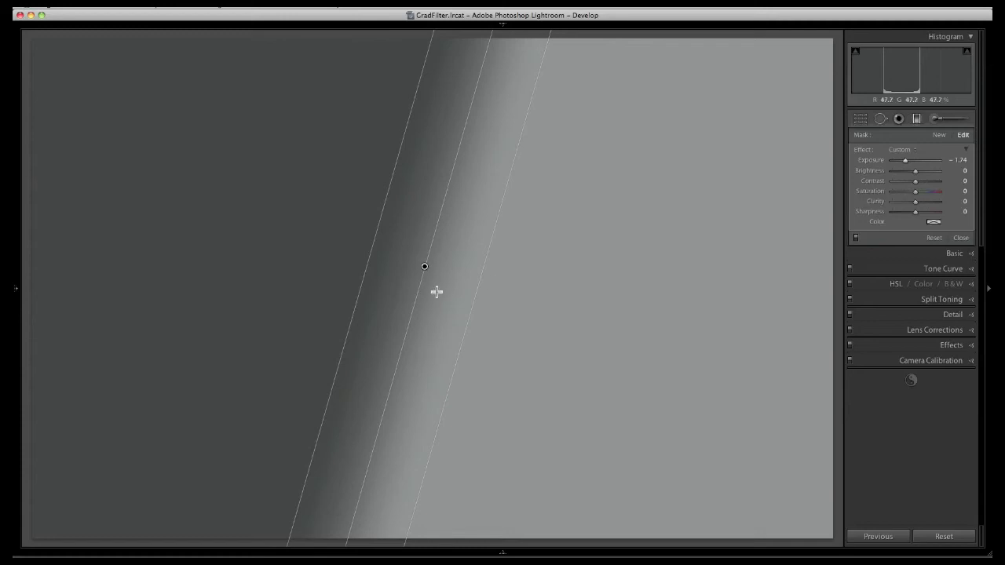
pyautogui.moveTo(486, 293); pyautogui.dragTo(563, 293)
# Step: Tint the tilted filter pink with a hue of 340° and reduce the tint's saturation
pyautogui.click(934, 222)
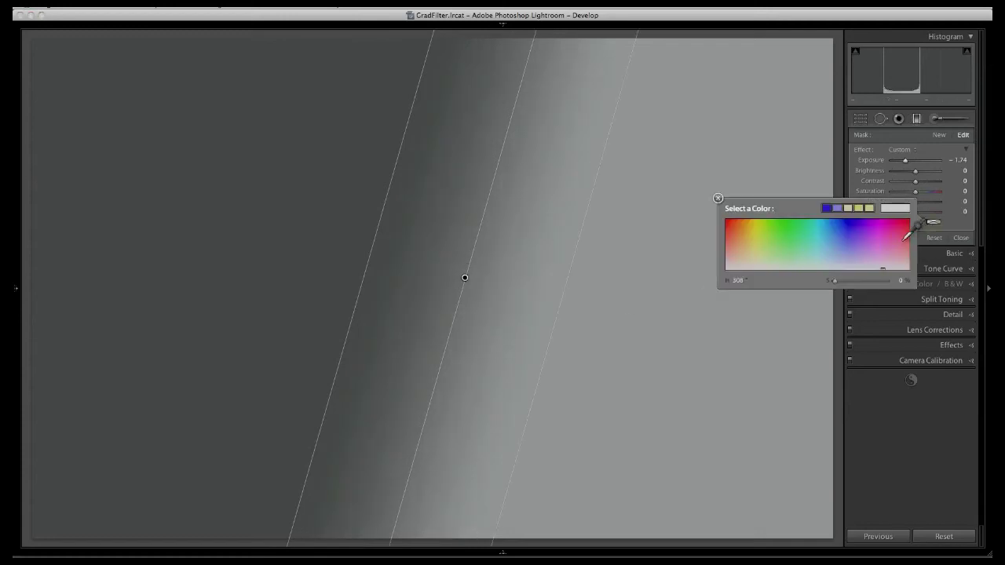
pyautogui.click(900, 240)
pyautogui.click(717, 198)
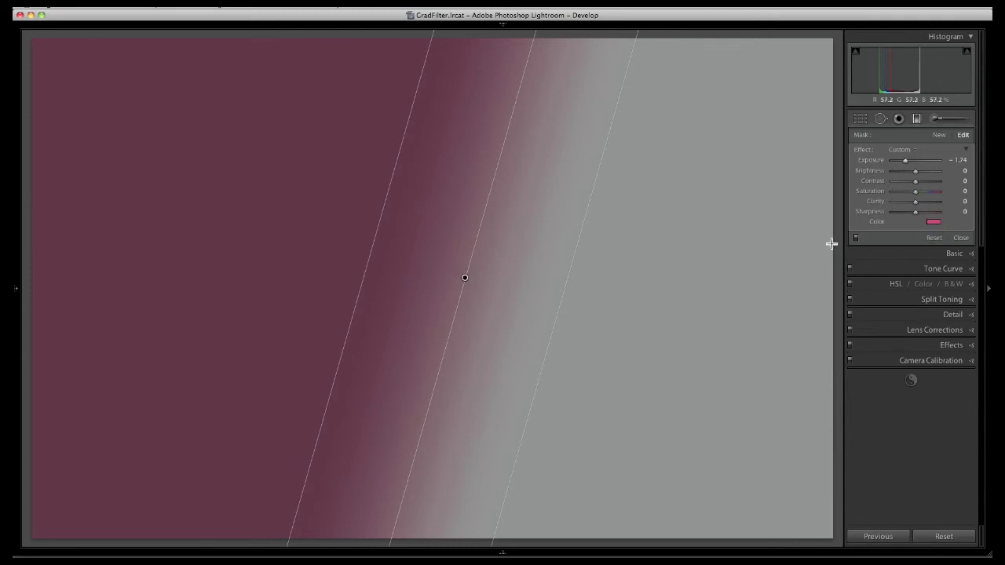
pyautogui.click(934, 225)
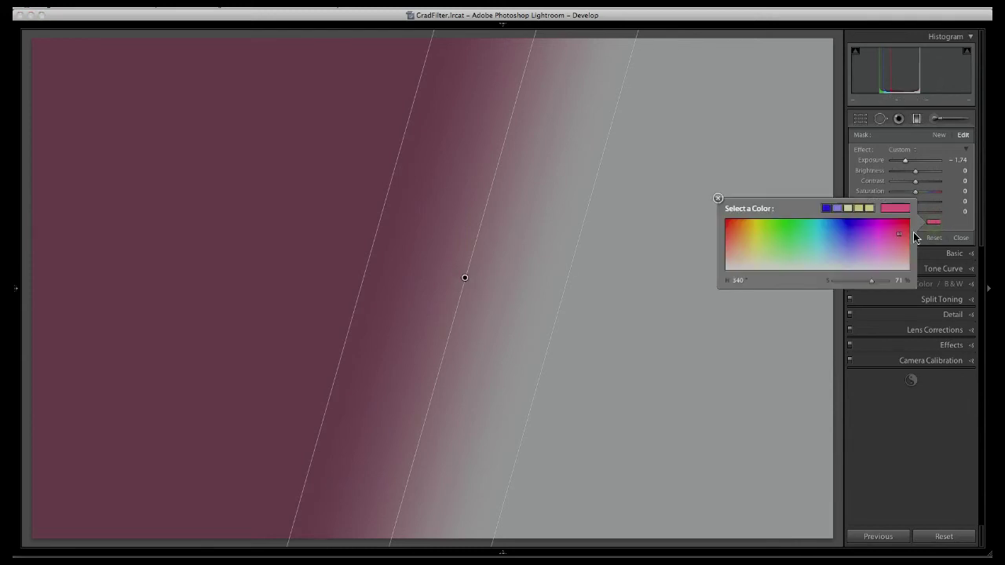
pyautogui.moveTo(872, 280); pyautogui.dragTo(861, 280)
pyautogui.click(717, 198)
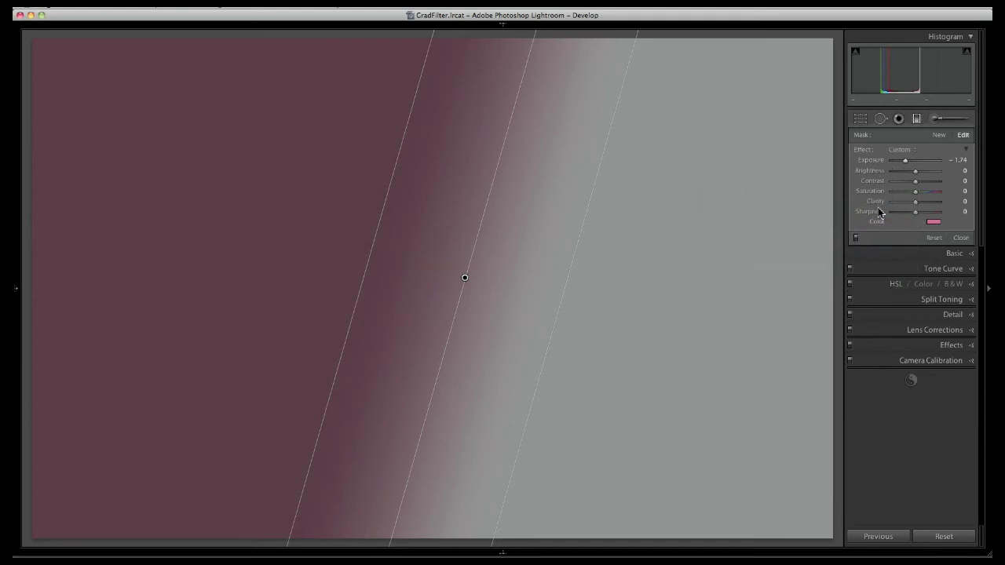
# Step: Reset the tilted filter's effect settings and set its exposure to −2.00
pyautogui.doubleClick(873, 161)
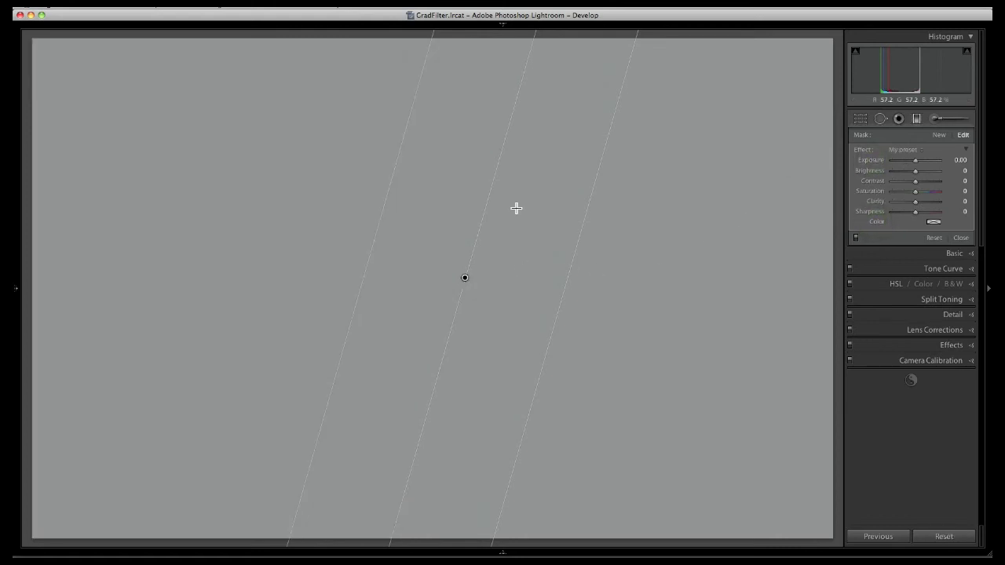
pyautogui.moveTo(915, 163); pyautogui.dragTo(905, 161)
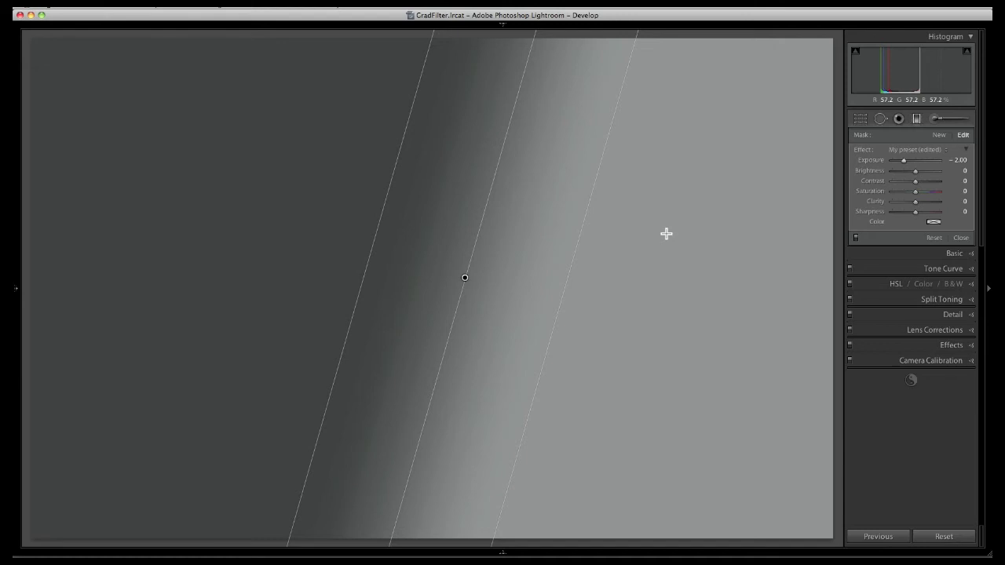
pyautogui.click(689, 176)
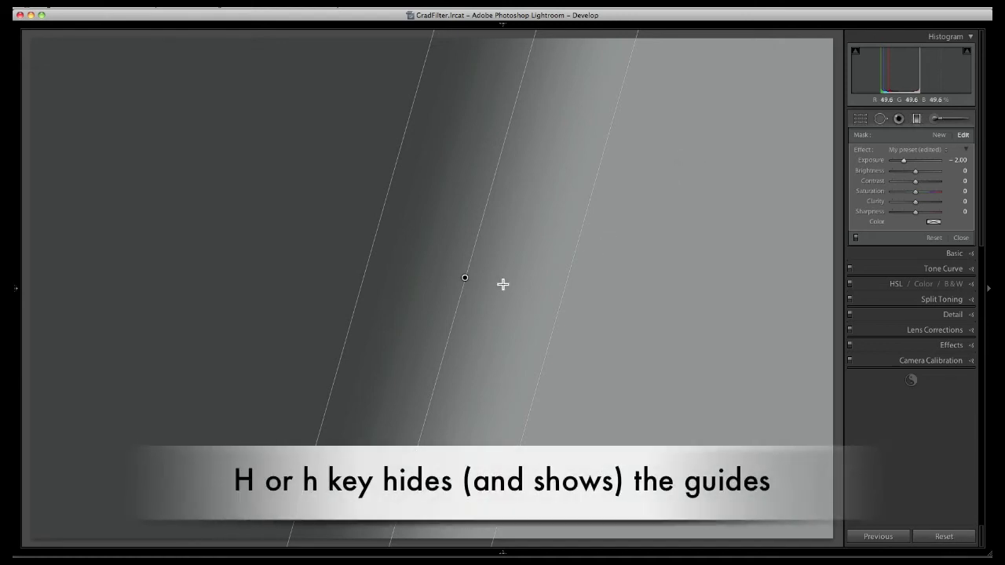
# Step: Hide and show the filter's guides, and switch its effect off and on to compare the image with and without it
pyautogui.press('h')
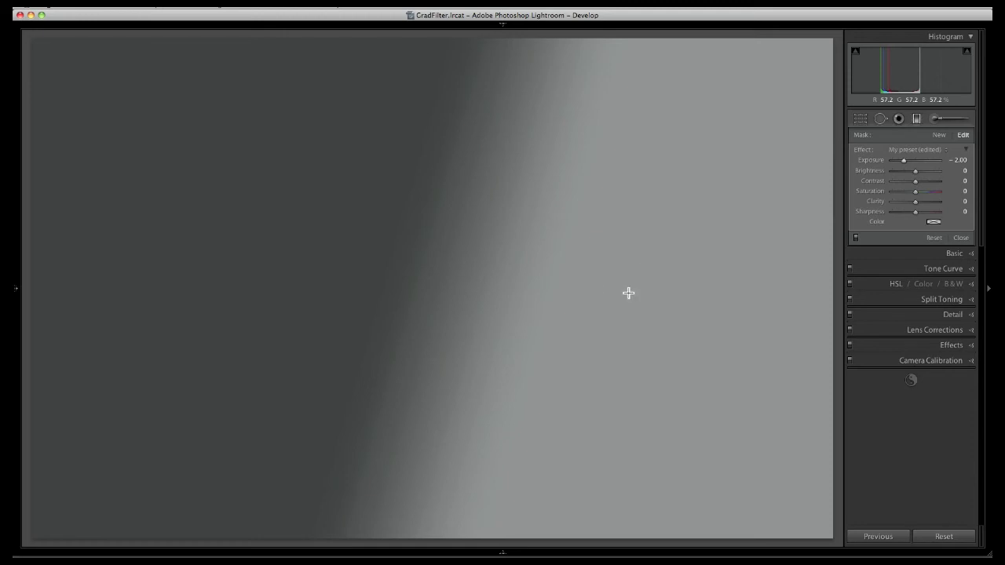
pyautogui.press('h')
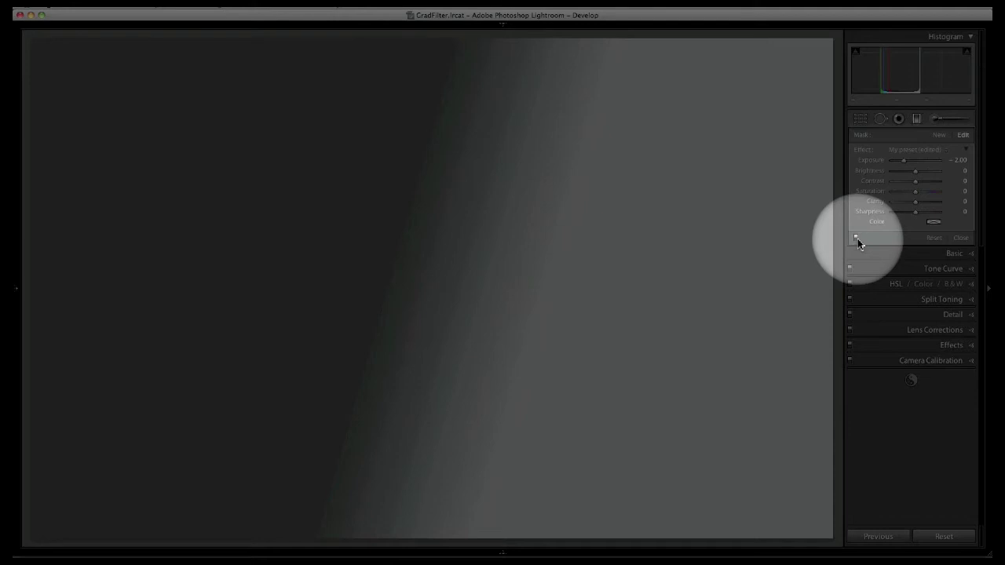
pyautogui.click(856, 240)
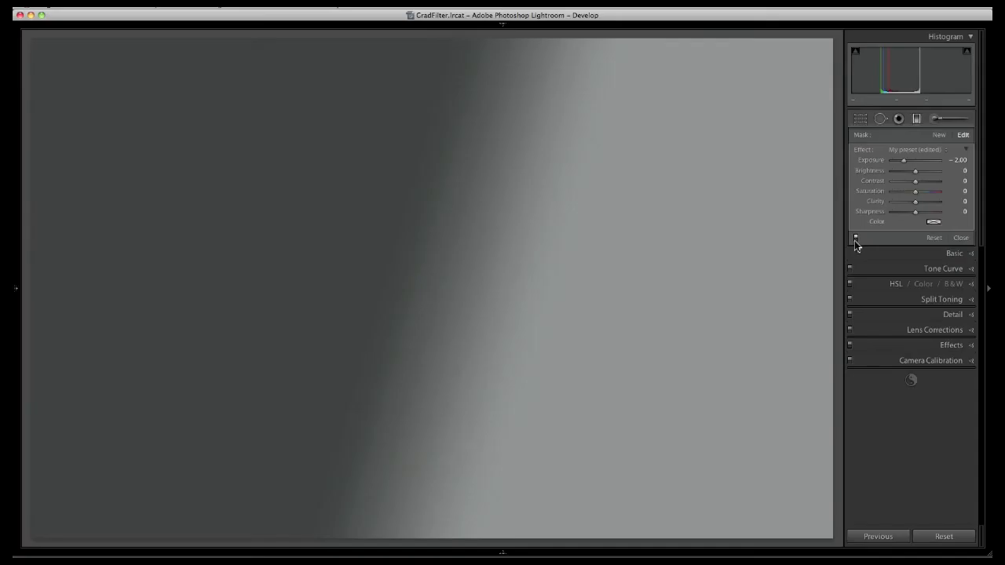
pyautogui.click(856, 238)
pyautogui.click(856, 240)
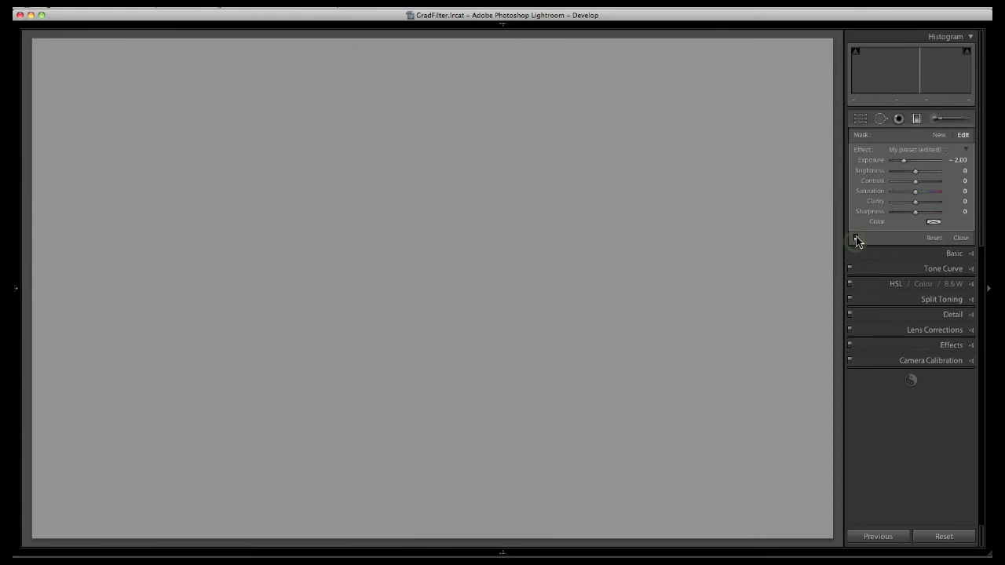
pyautogui.click(857, 239)
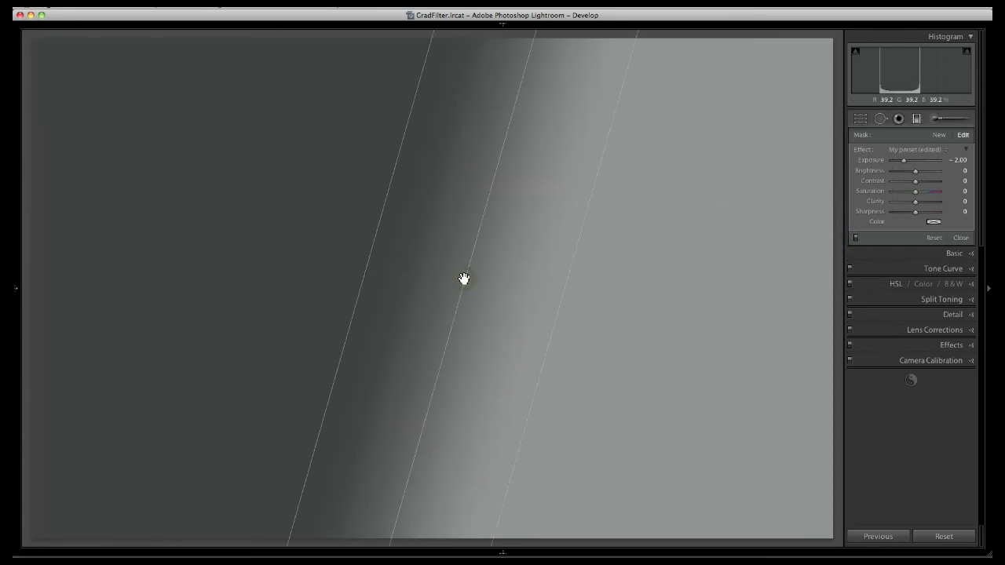
# Step: Delete the tilted filter and set the exposure for new filters to 2
pyautogui.press('Delete')
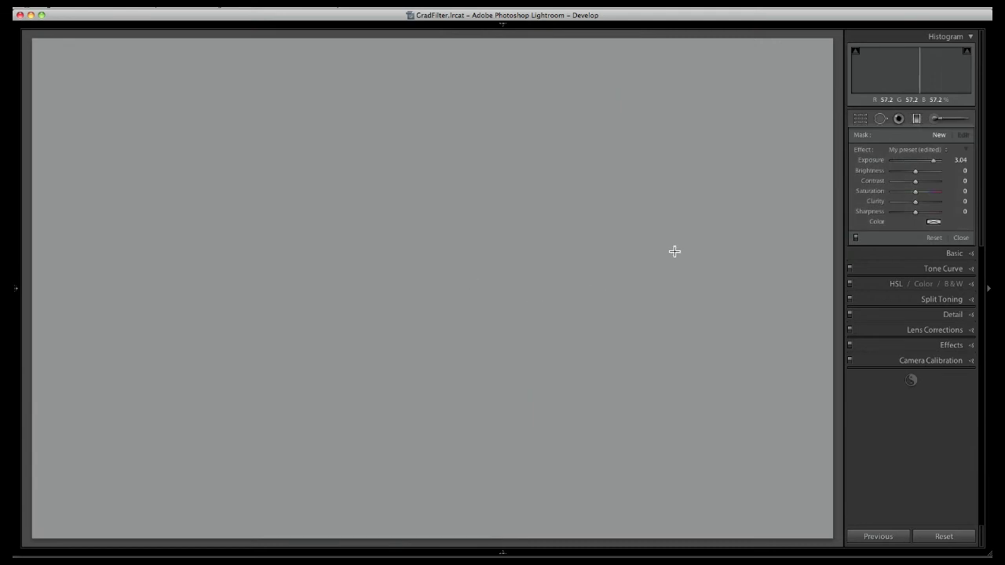
pyautogui.moveTo(933, 163); pyautogui.dragTo(905, 165)
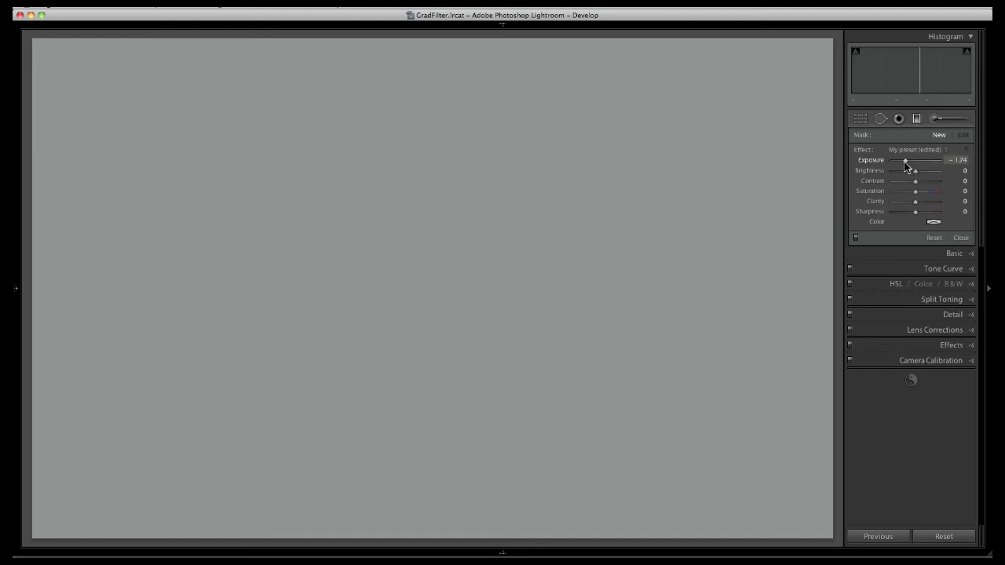
pyautogui.click(963, 160)
pyautogui.write('2')
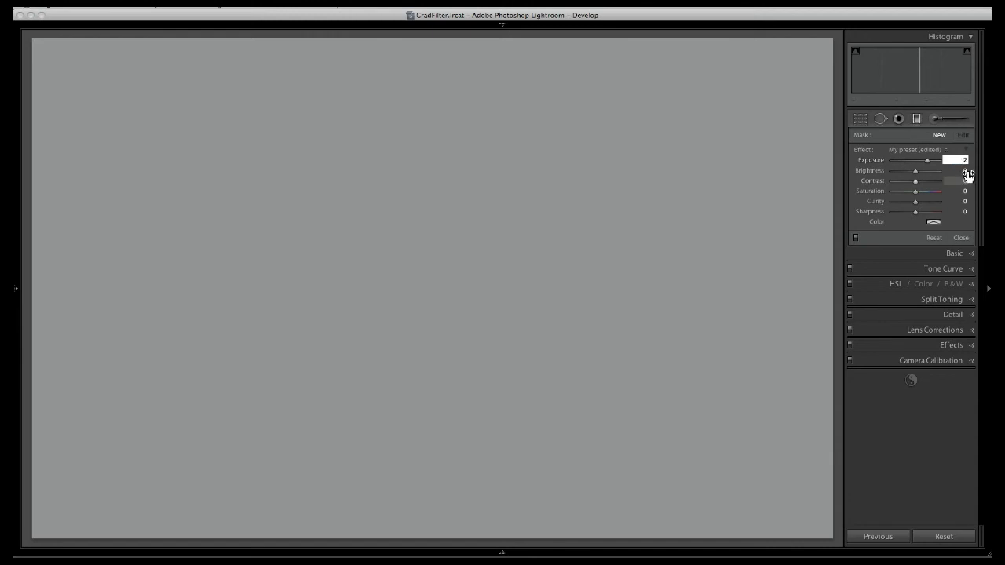
pyautogui.press('Tab')
# Step: Draw a new upright graduated filter near the centre with exposure −2.00, and change its exposure to −0.78
pyautogui.moveTo(959, 161); pyautogui.dragTo(936, 165)
pyautogui.click(951, 162)
pyautogui.write('-2')
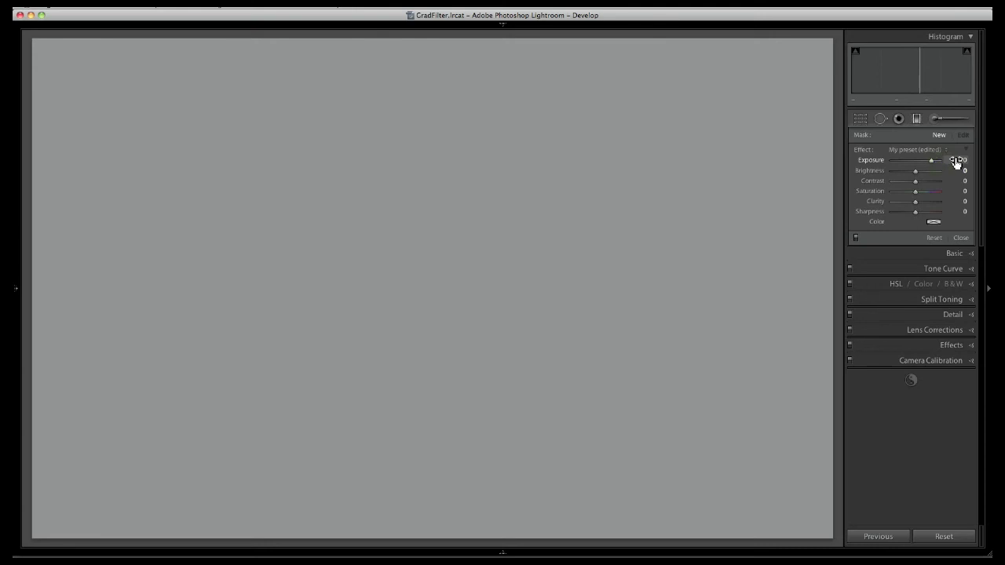
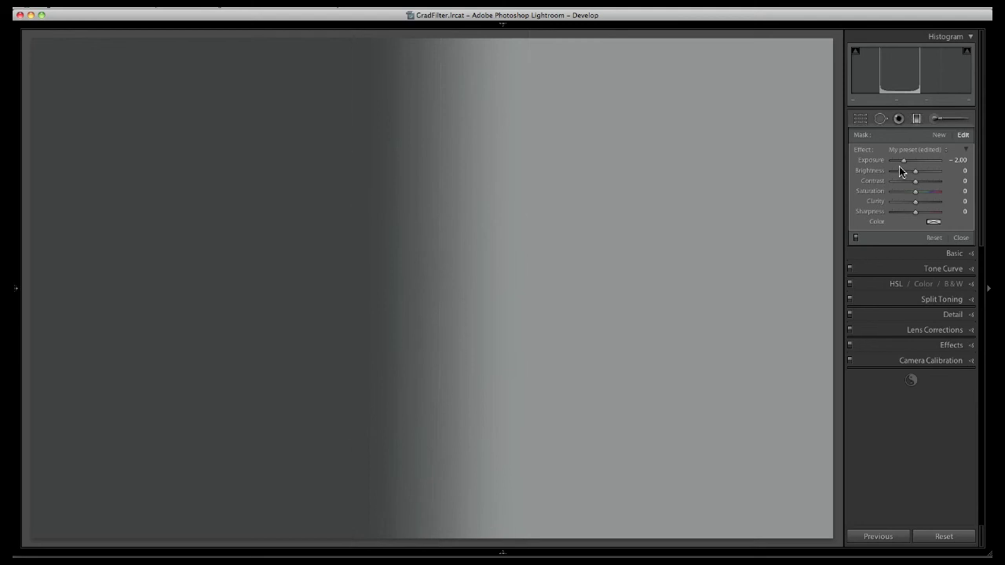
pyautogui.moveTo(903, 160); pyautogui.dragTo(910, 162)
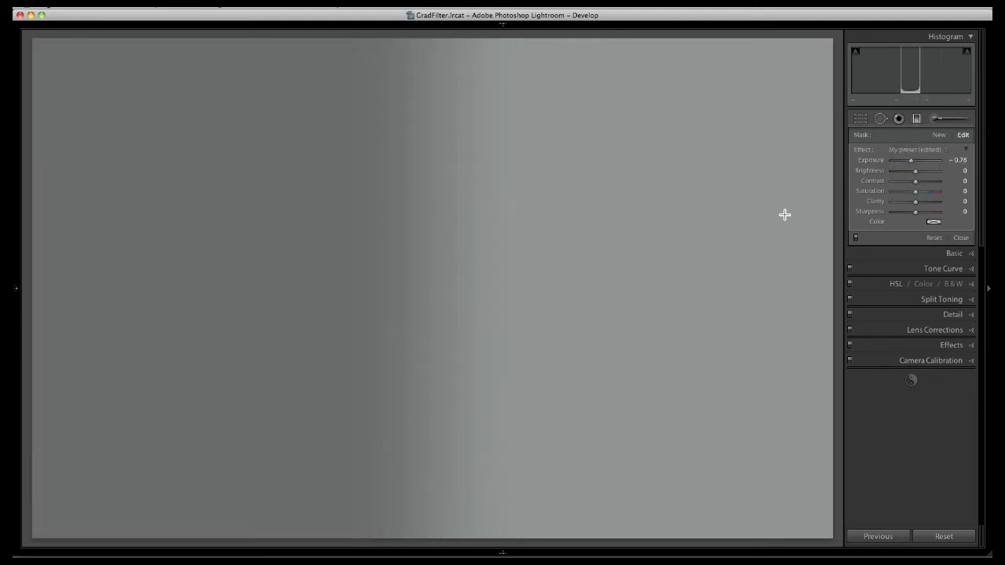
# Step: Draw a second upright graduated filter beside the existing one with exposure −2.00, and delete it
pyautogui.click(939, 136)
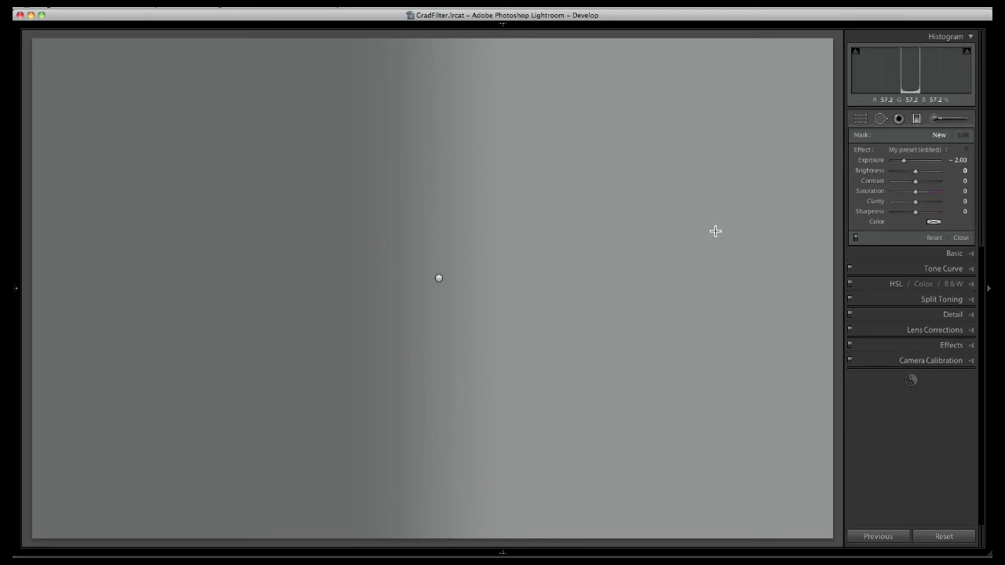
pyautogui.moveTo(560, 251); pyautogui.dragTo(744, 257)
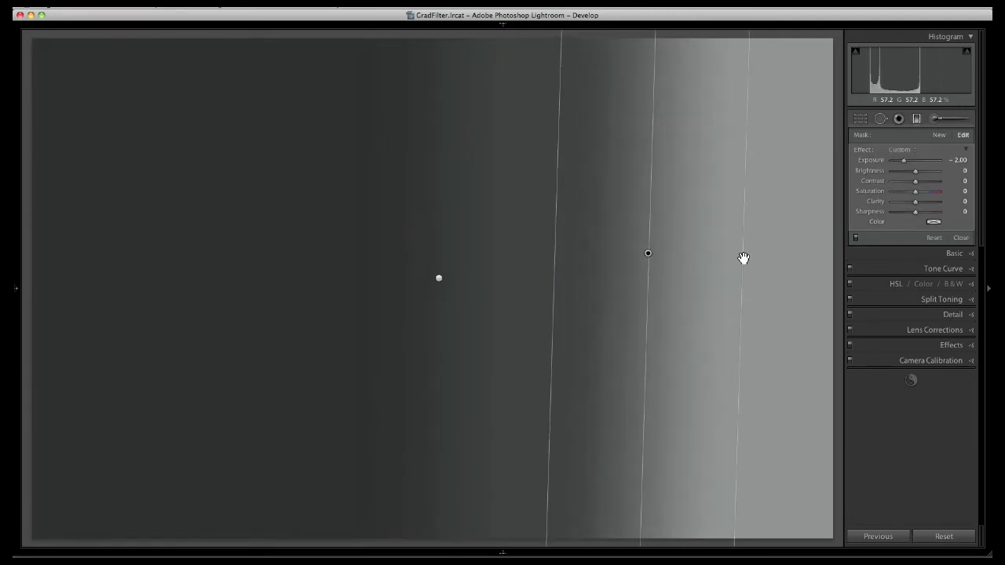
pyautogui.press('Delete')
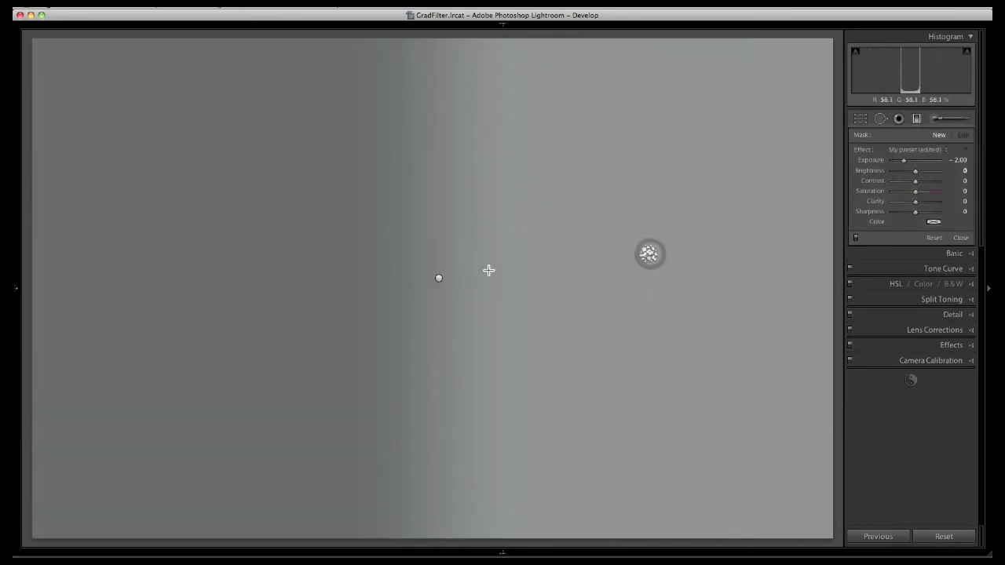
# Step: Set the central filter's exposure to −2.96, and try a new diagonal graduated filter beside it before undoing it
pyautogui.click(439, 278)
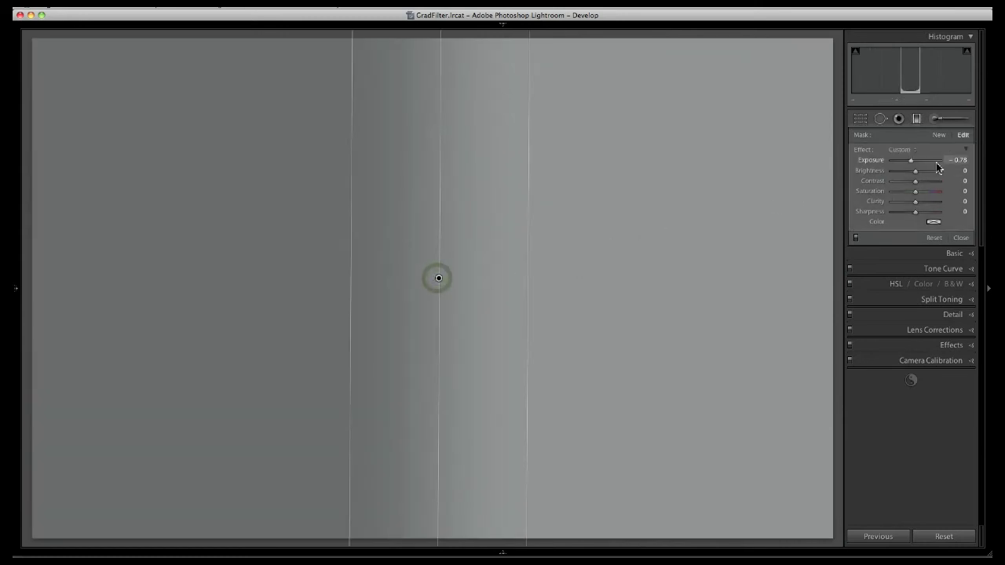
pyautogui.moveTo(912, 160); pyautogui.dragTo(899, 160)
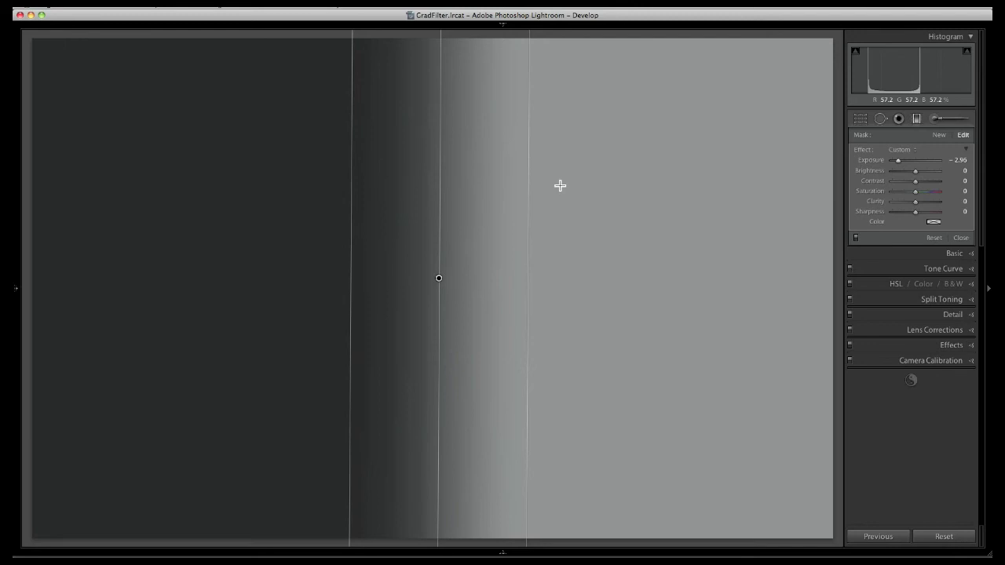
pyautogui.moveTo(560, 186); pyautogui.dragTo(691, 293)
pyautogui.press('super+z')
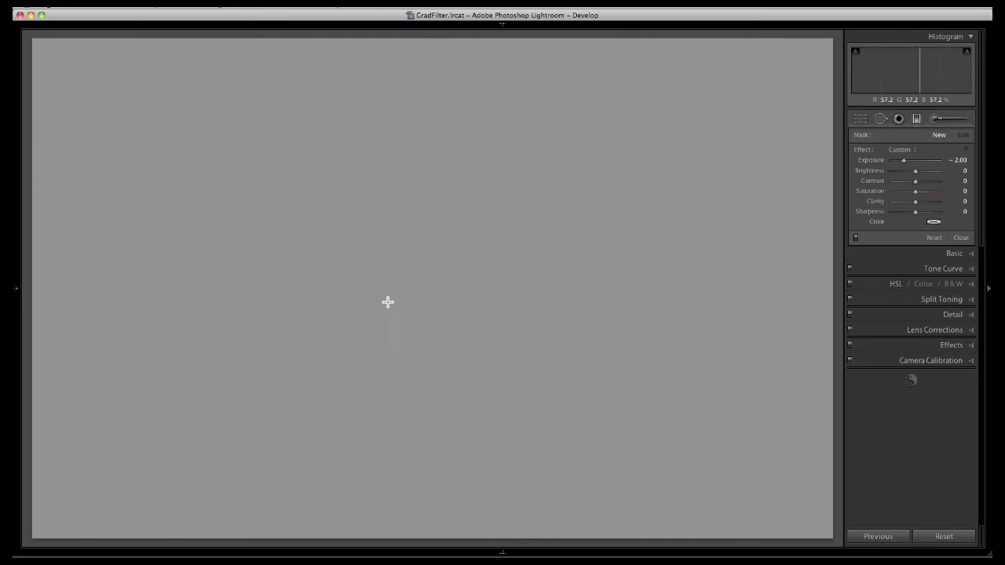
# Step: Draw two overlapping graduated filters in opposite directions near the centre with exposure −2.00, and brighten the whole image with the basic adjustments
pyautogui.moveTo(382, 288); pyautogui.dragTo(554, 292)
pyautogui.moveTo(448, 301); pyautogui.dragTo(327, 296)
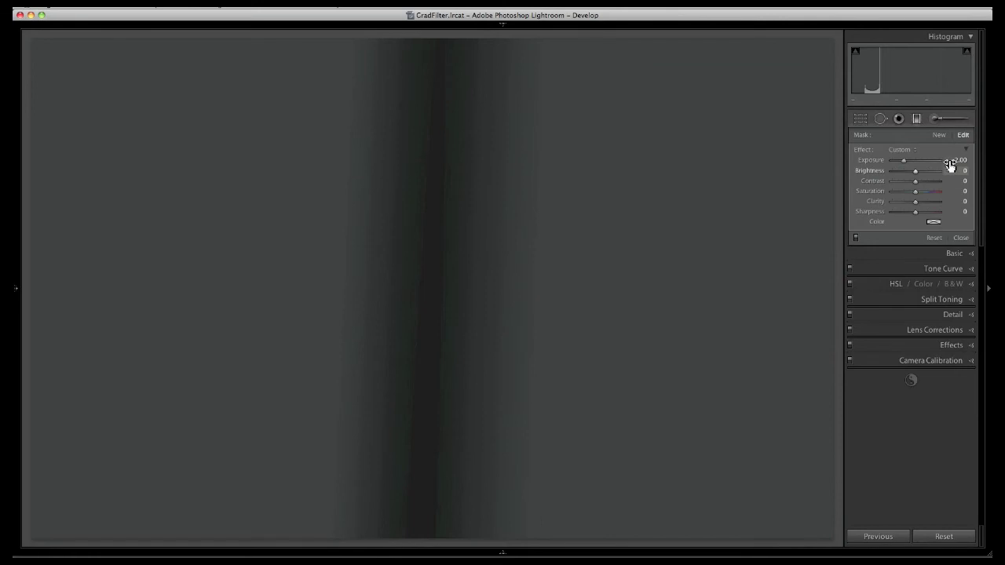
pyautogui.click(970, 255)
pyautogui.moveTo(922, 340); pyautogui.dragTo(934, 338)
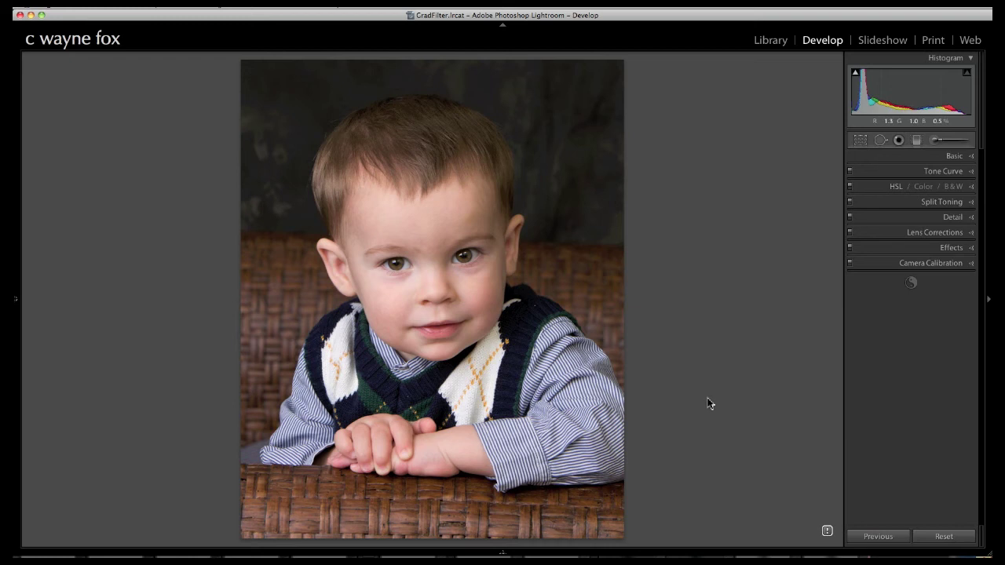
# Step: Try a post-crop vignette amount of −33 on the boy's portrait, and reset it
pyautogui.click(948, 249)
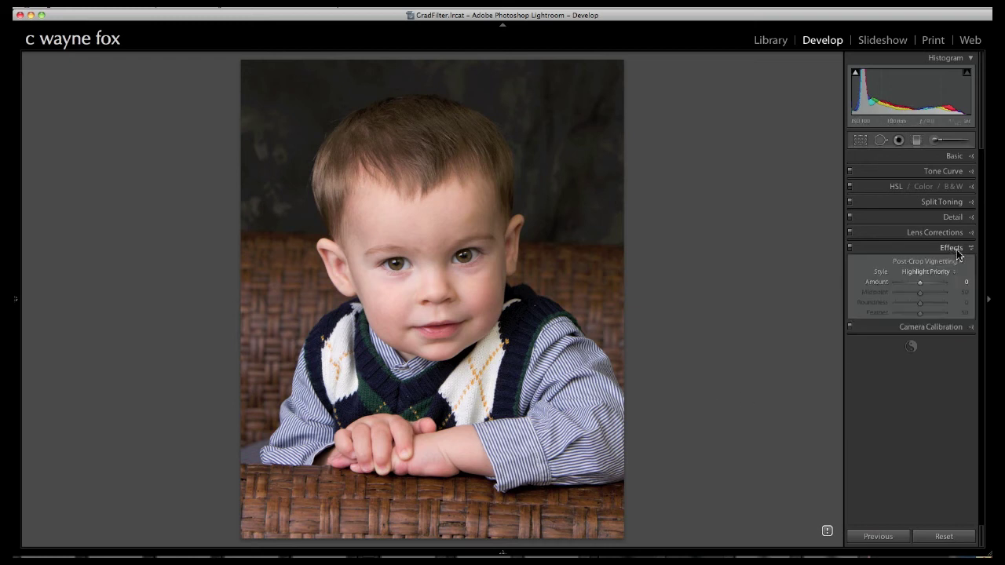
pyautogui.moveTo(920, 284); pyautogui.dragTo(912, 284)
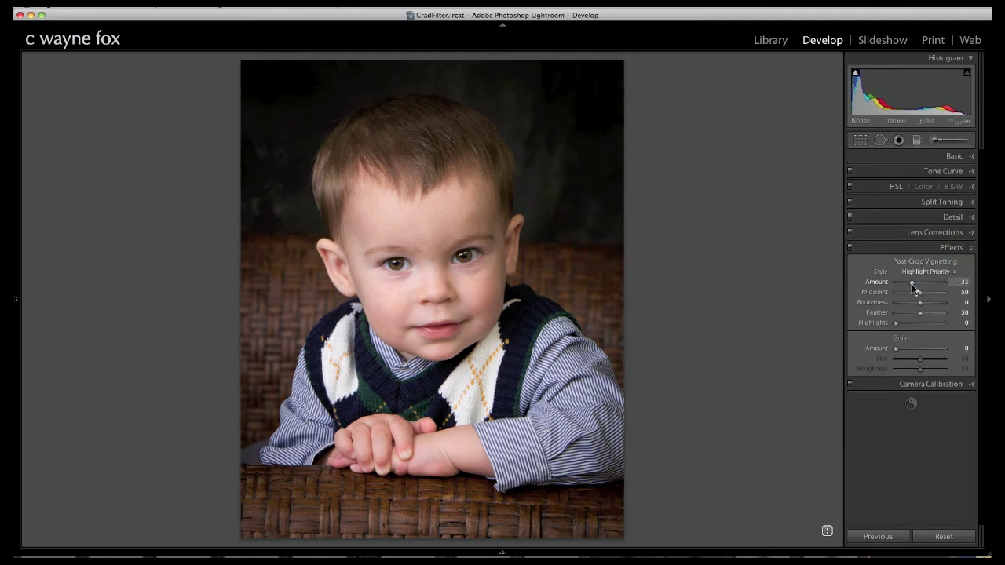
pyautogui.doubleClick(882, 282)
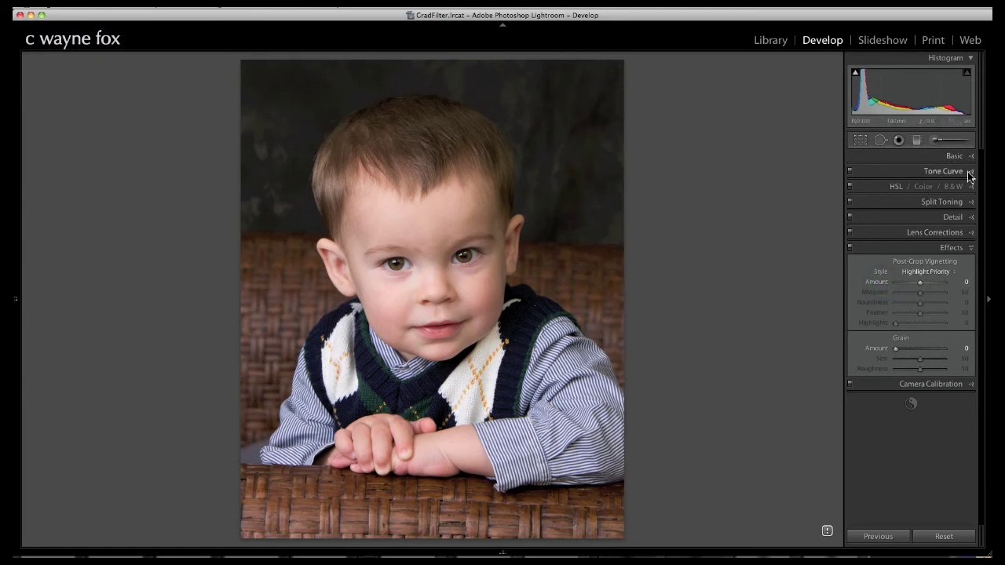
# Step: Darken the wicker chair below the boy's hands with a narrow level graduated filter, drawn at exposure 4.00 and set to −0.78
pyautogui.click(917, 141)
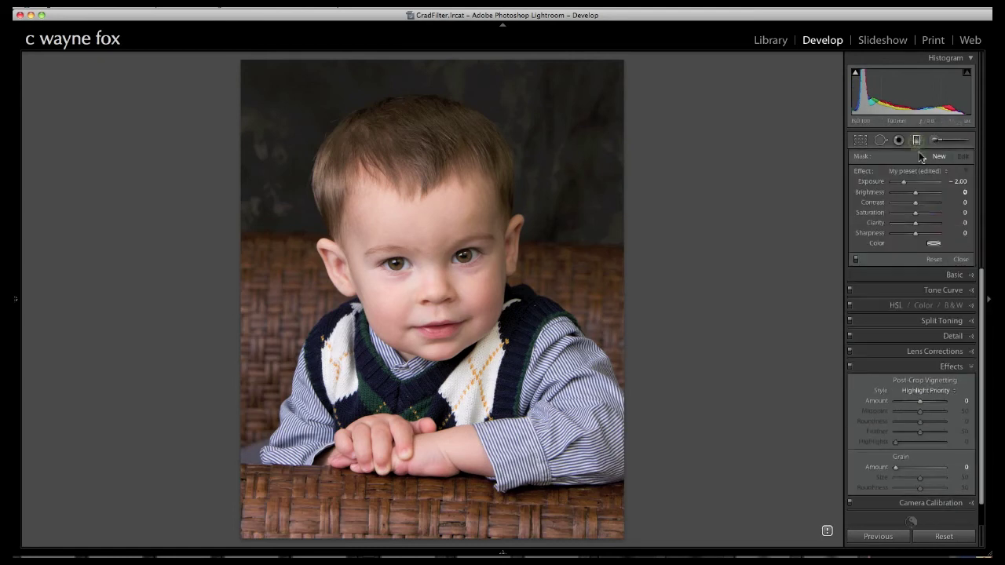
pyautogui.moveTo(905, 184); pyautogui.dragTo(947, 185)
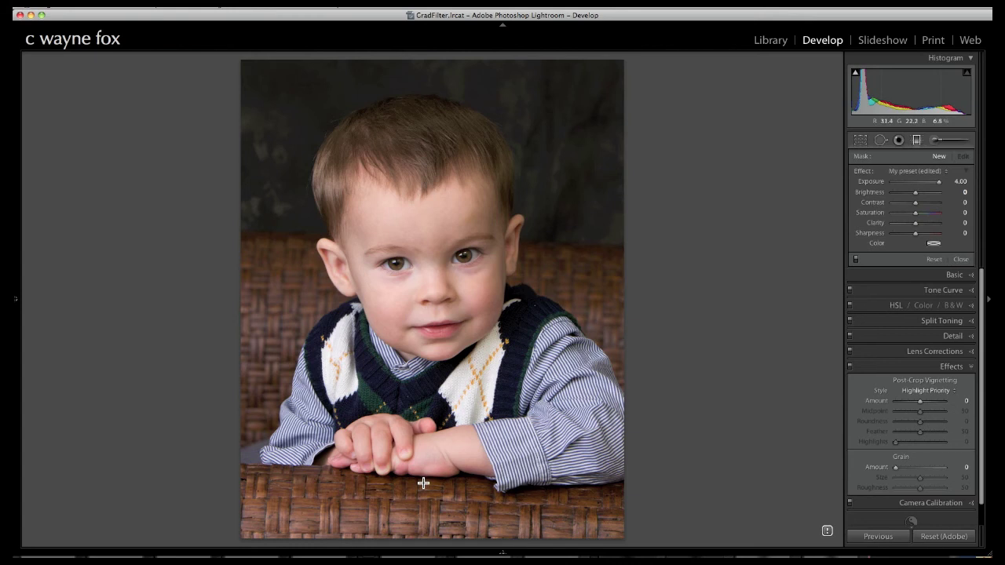
pyautogui.moveTo(424, 482); pyautogui.dragTo(423, 468)
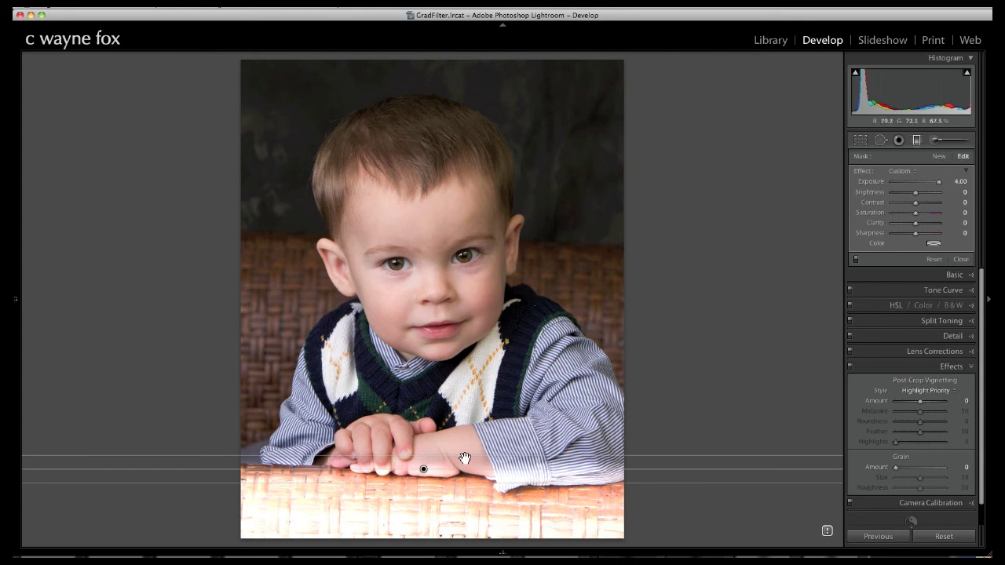
pyautogui.moveTo(465, 458); pyautogui.dragTo(467, 467)
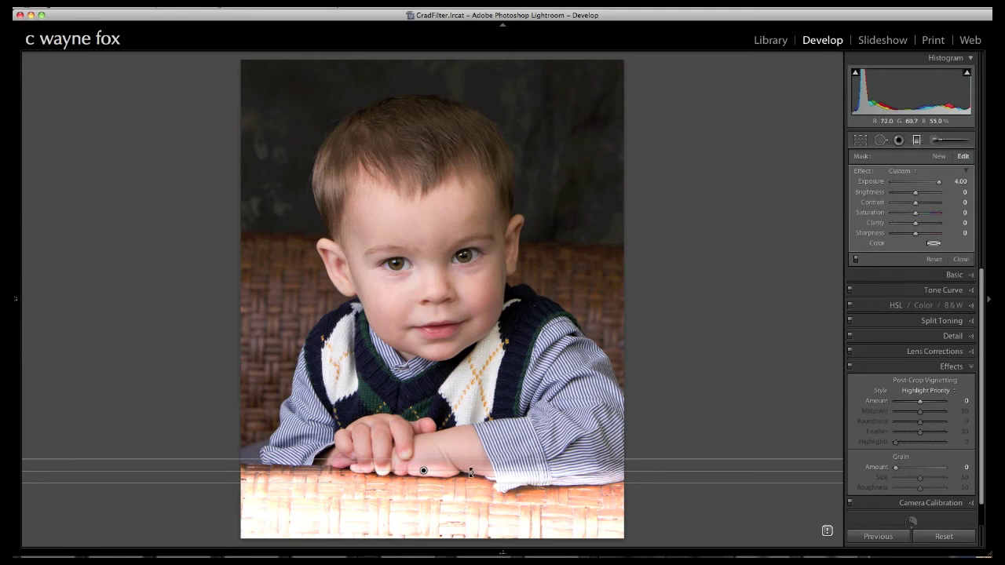
pyautogui.doubleClick(871, 183)
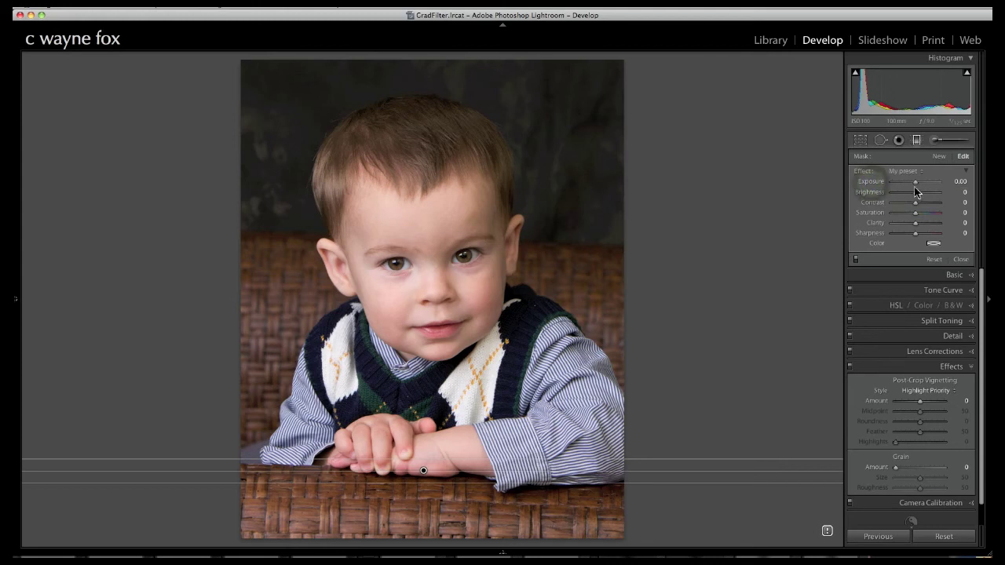
pyautogui.moveTo(916, 184); pyautogui.dragTo(911, 184)
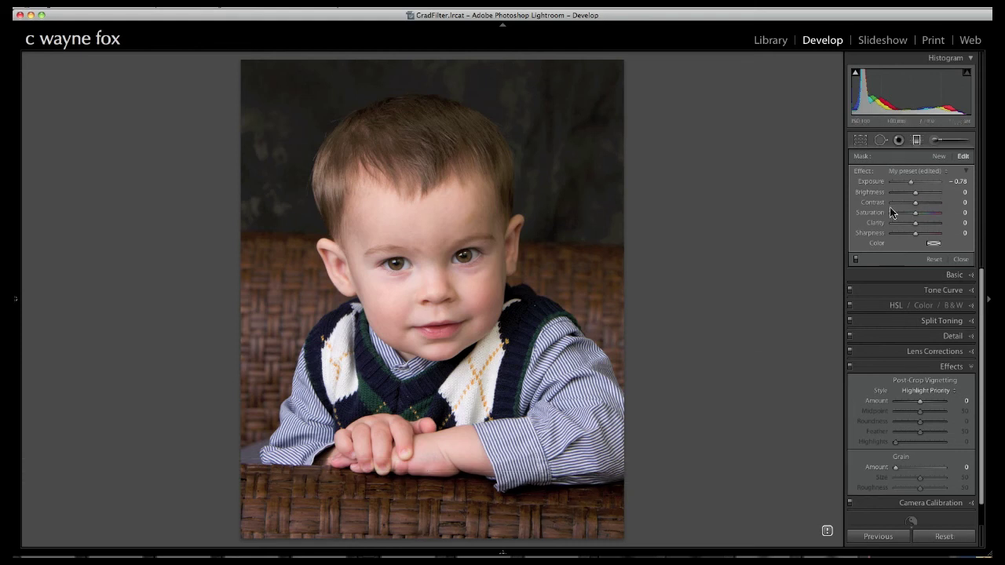
# Step: Add a second graduated filter lower on the wicker with exposure −0.78, and set the post-crop vignette amount to −33
pyautogui.click(938, 156)
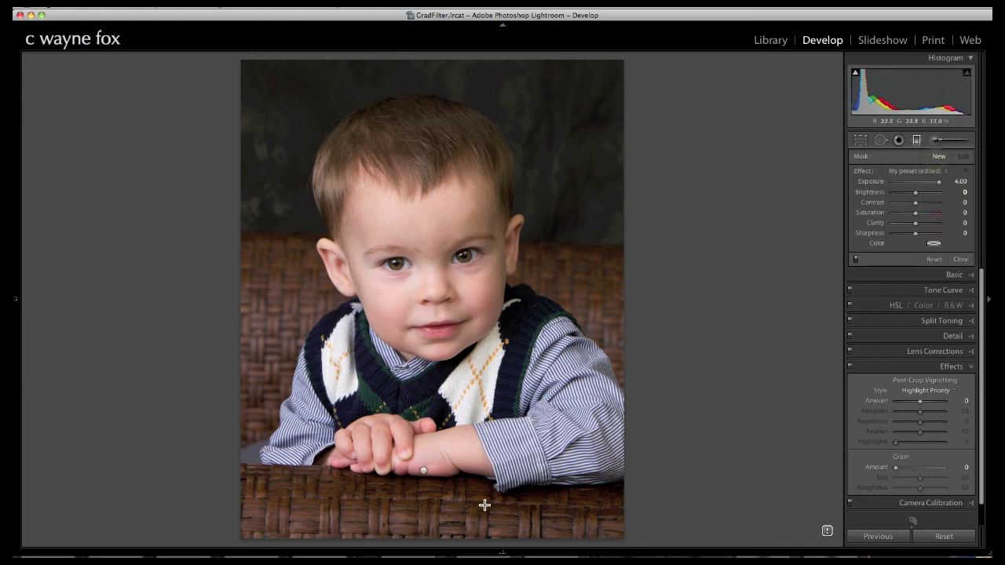
pyautogui.moveTo(427, 515); pyautogui.dragTo(431, 479)
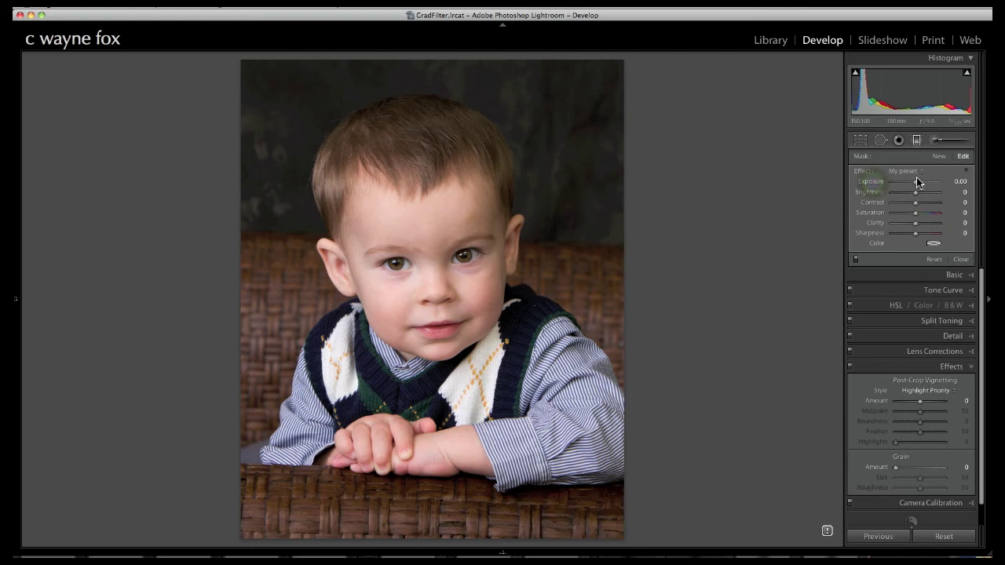
pyautogui.moveTo(915, 181); pyautogui.dragTo(912, 180)
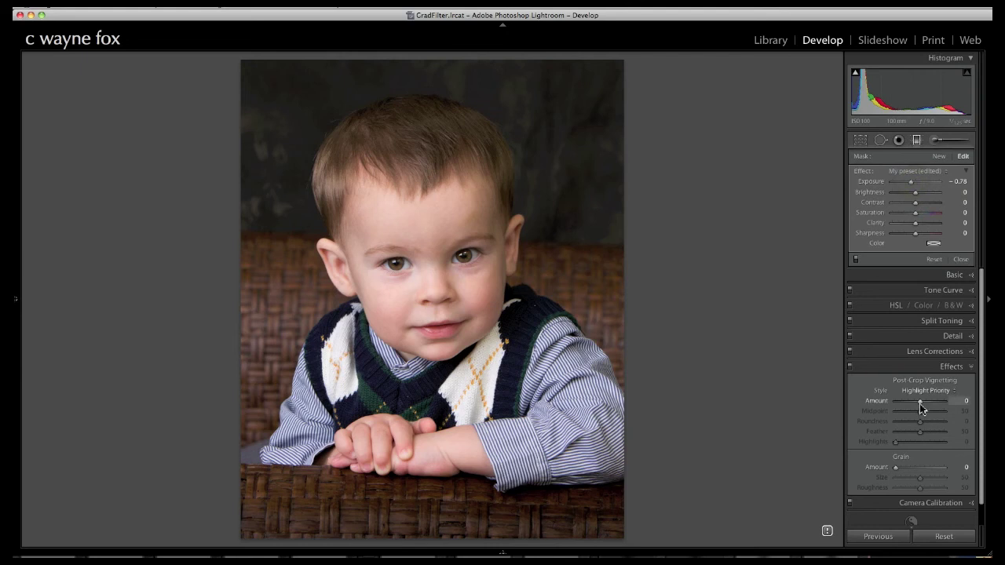
pyautogui.moveTo(920, 402); pyautogui.dragTo(912, 402)
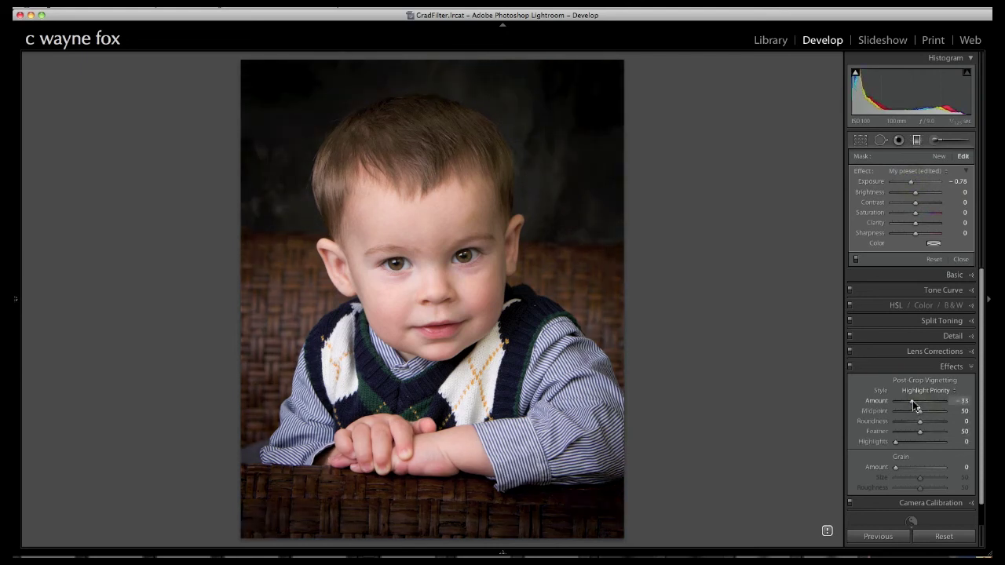
# Step: Compare the portrait's original virtual copy state with its latest edit through the history
pyautogui.click(15, 299)
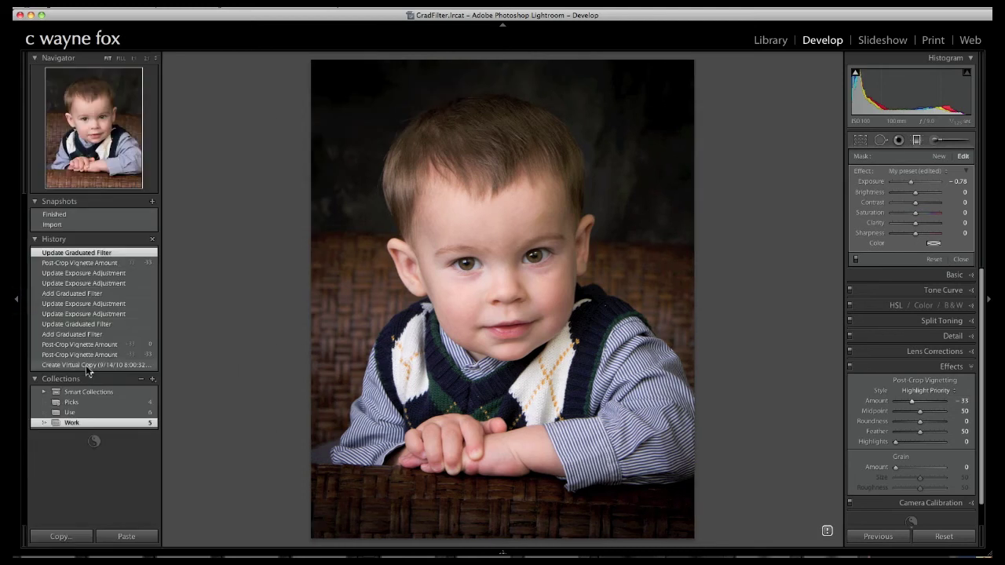
pyautogui.click(86, 365)
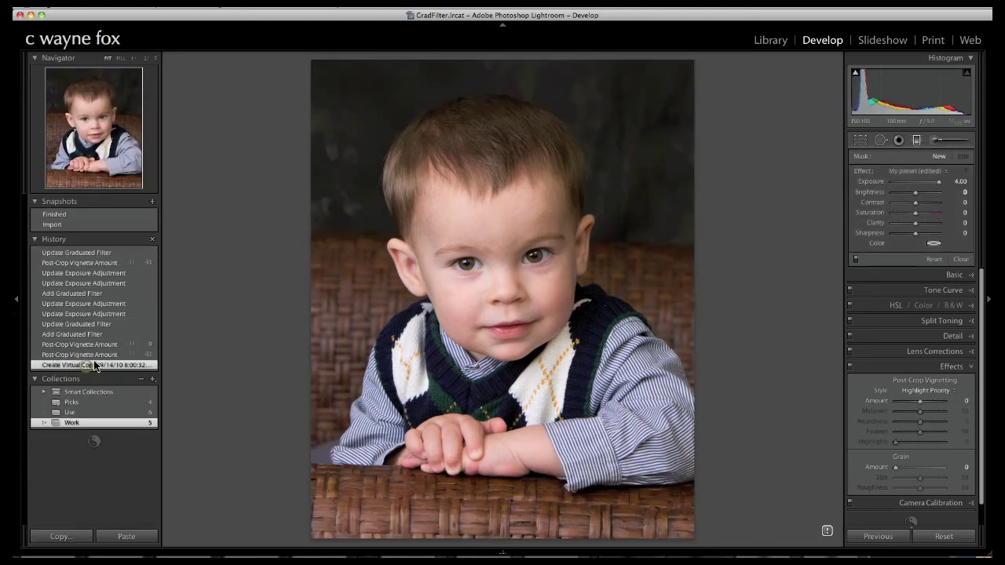
pyautogui.click(92, 254)
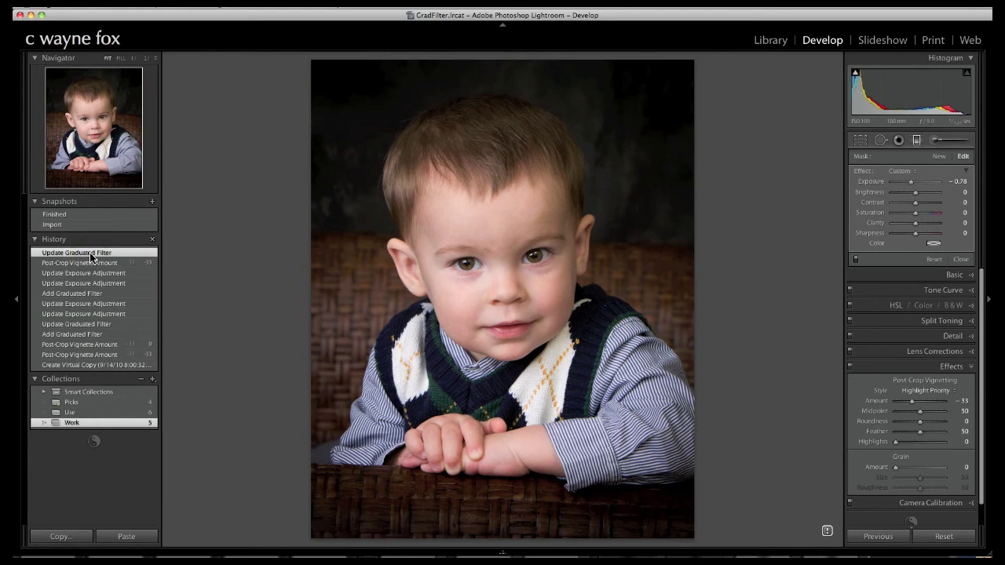
pyautogui.click(15, 299)
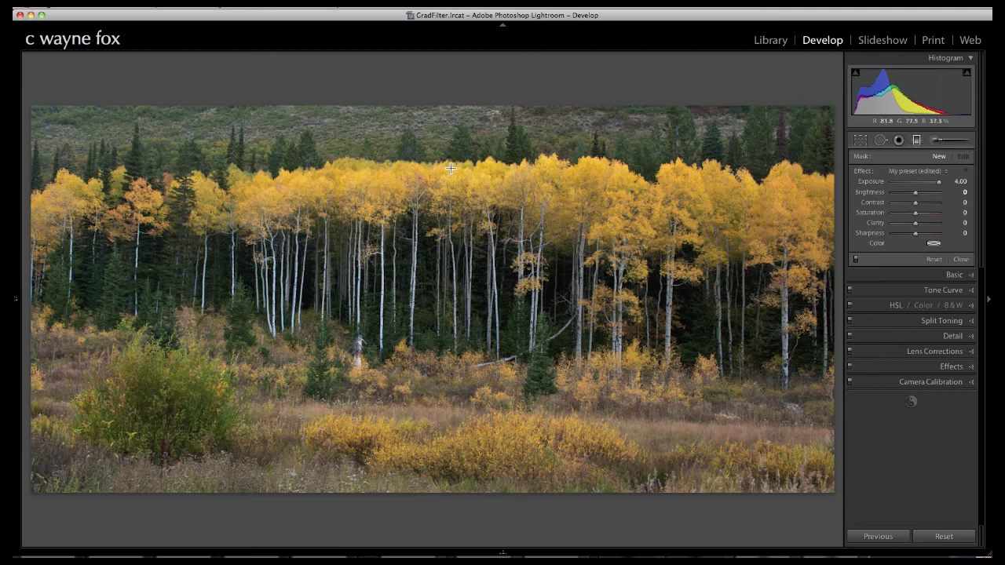
# Step: Darken the hillside above the golden aspens with a narrow graduated filter aligned along the treetops, drawn at exposure 4.00 and set to −0.70
pyautogui.click(918, 141)
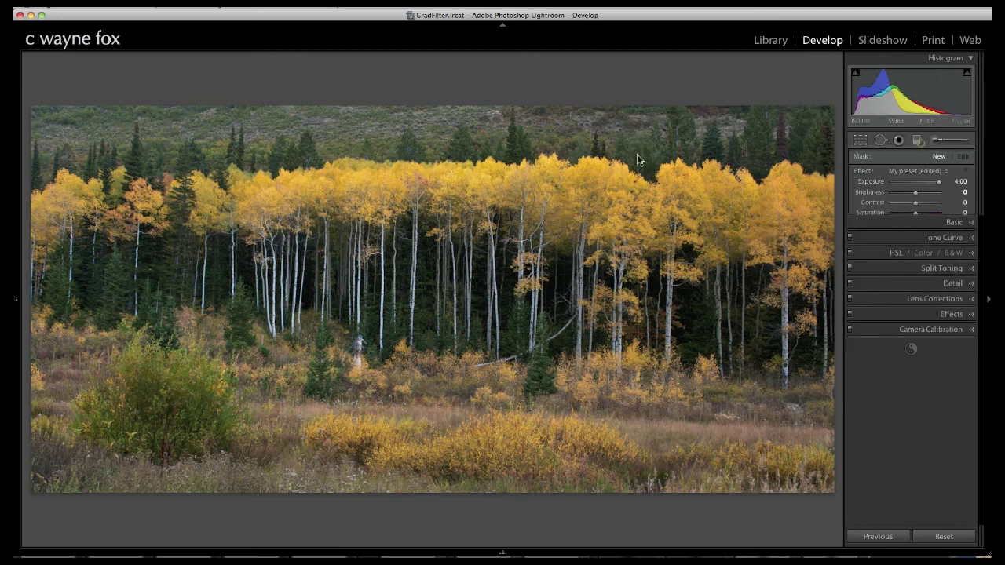
pyautogui.click(916, 141)
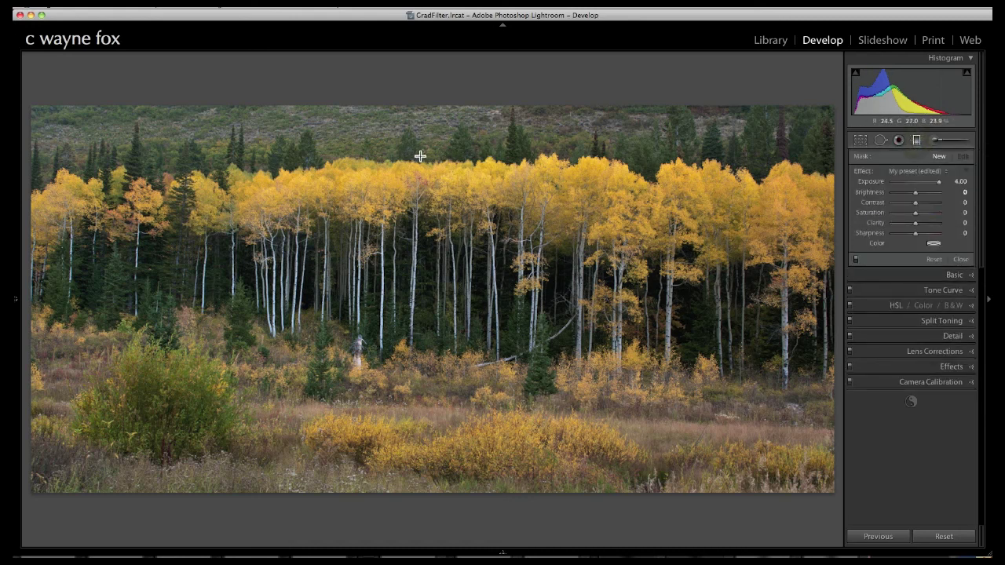
pyautogui.moveTo(421, 152); pyautogui.dragTo(432, 174)
pyautogui.moveTo(702, 128); pyautogui.dragTo(701, 143)
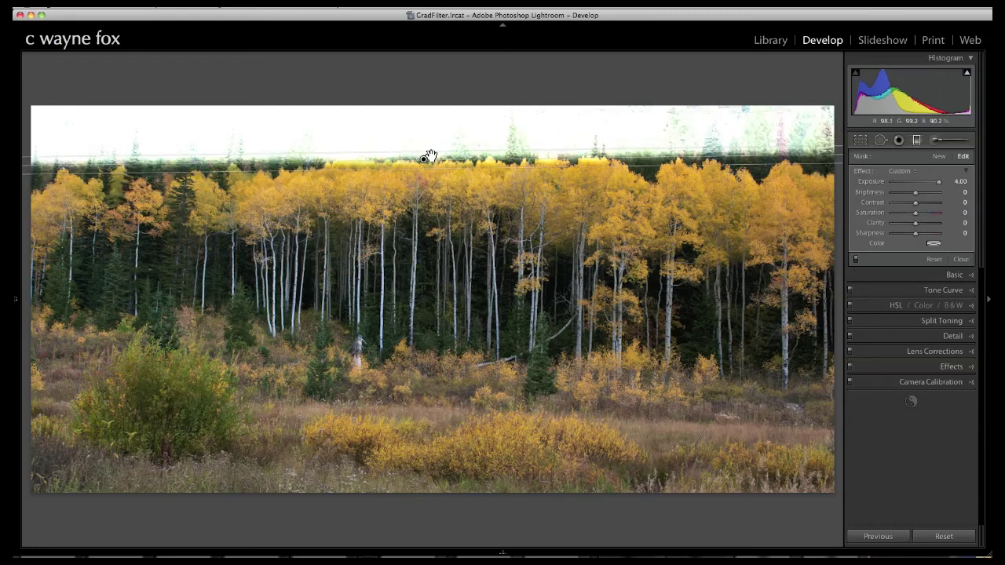
pyautogui.moveTo(423, 160); pyautogui.dragTo(427, 161)
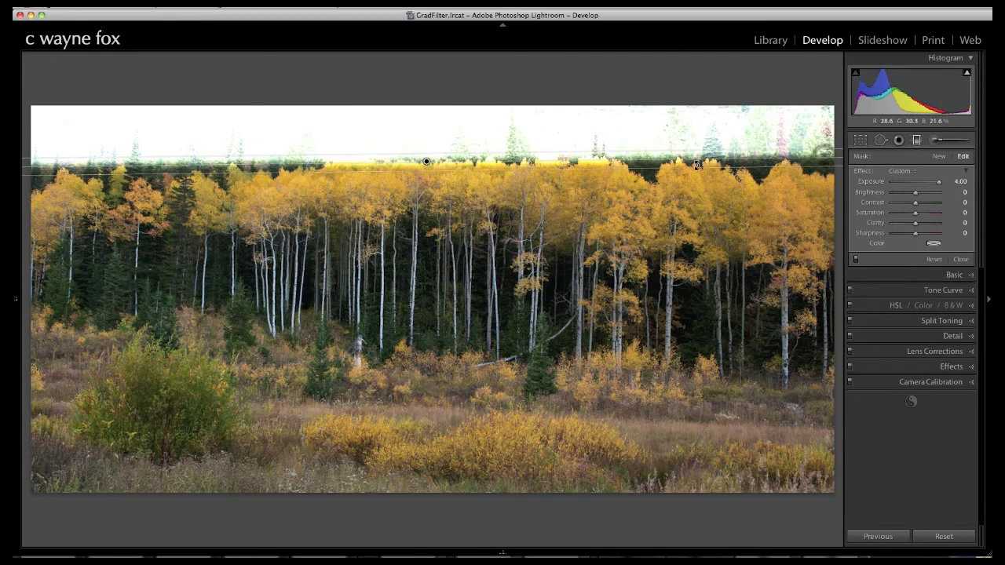
pyautogui.moveTo(426, 161); pyautogui.dragTo(429, 163)
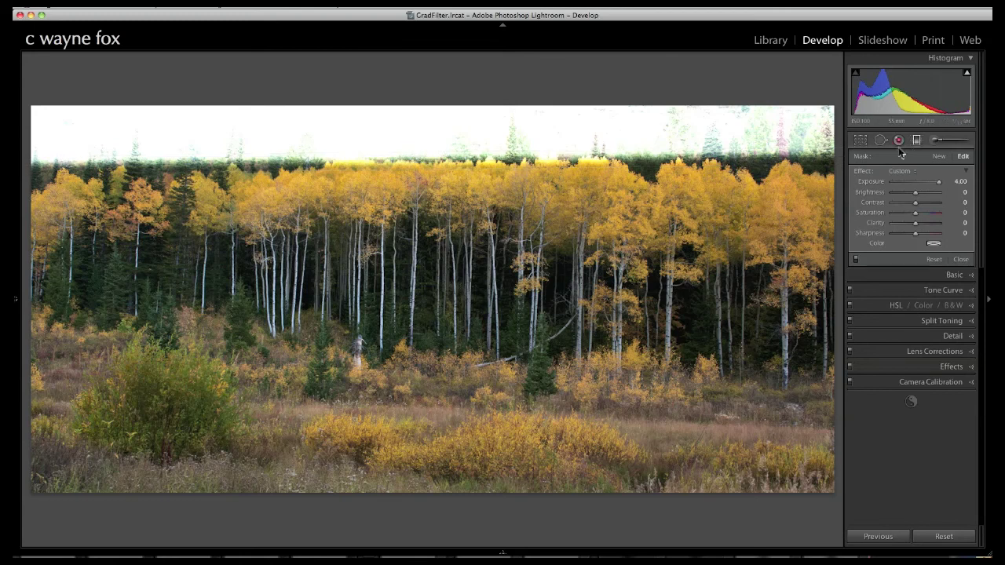
pyautogui.moveTo(914, 182); pyautogui.dragTo(912, 182)
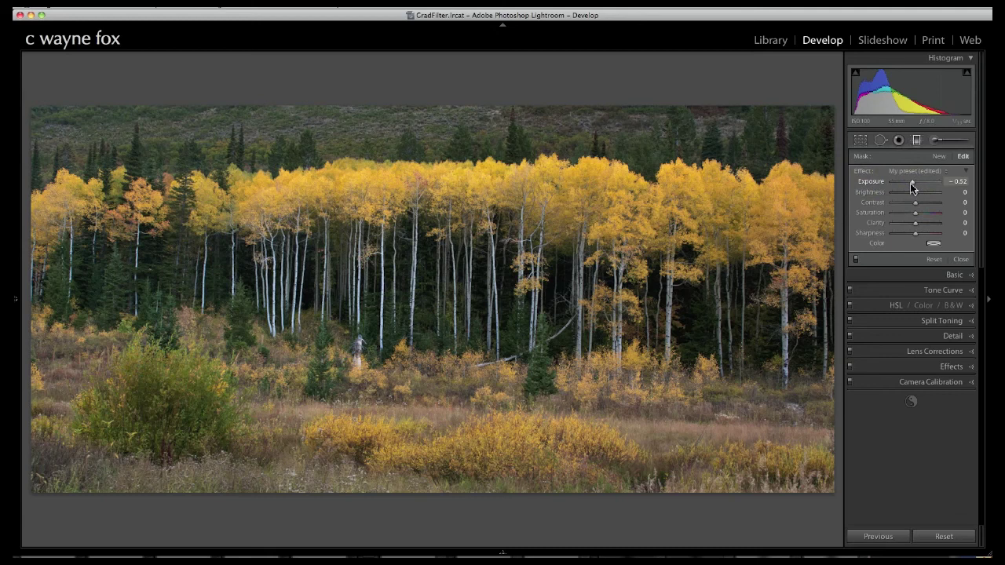
pyautogui.moveTo(909, 183); pyautogui.dragTo(910, 183)
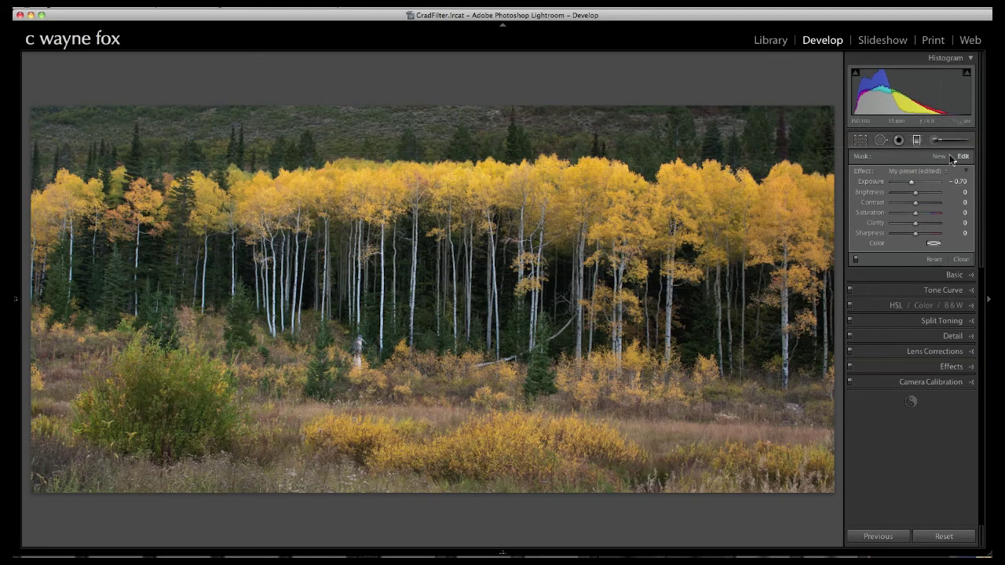
# Step: Add a second, tilted graduated filter over the upper-left hillside, drawn at exposure 4.00, and set its exposure to −0.43
pyautogui.click(939, 157)
pyautogui.moveTo(319, 131); pyautogui.dragTo(500, 110)
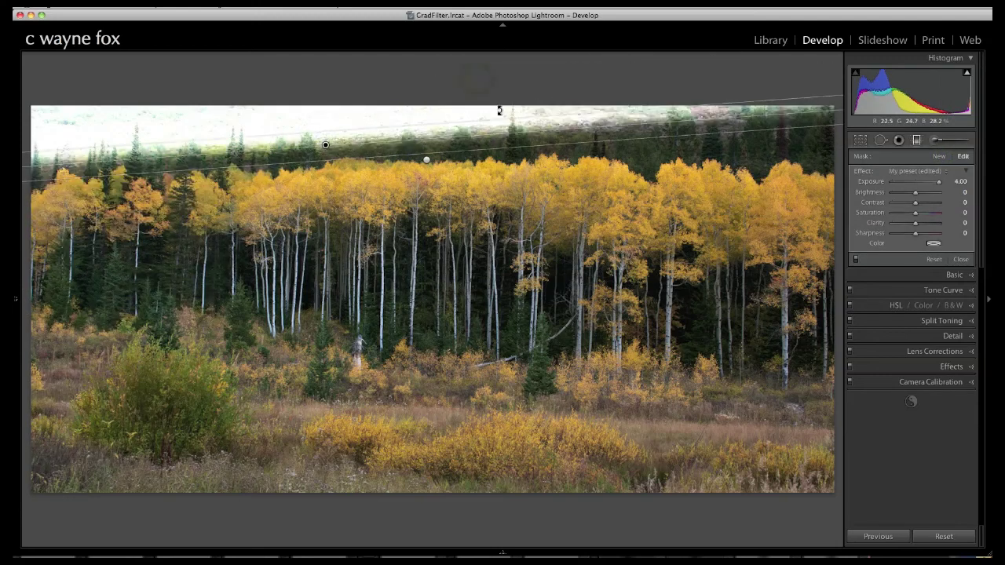
pyautogui.moveTo(680, 119); pyautogui.dragTo(681, 120)
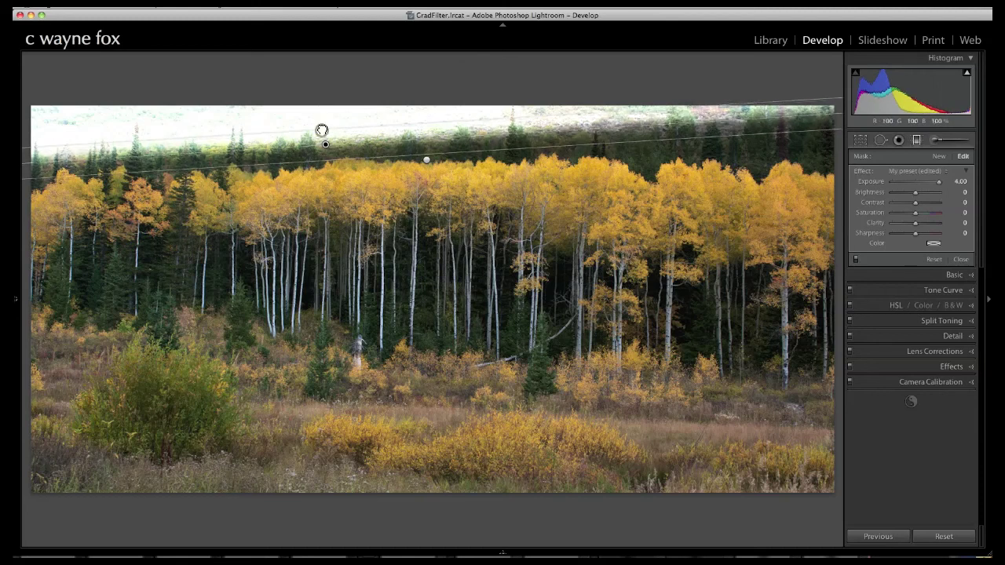
pyautogui.moveTo(873, 186); pyautogui.dragTo(914, 183)
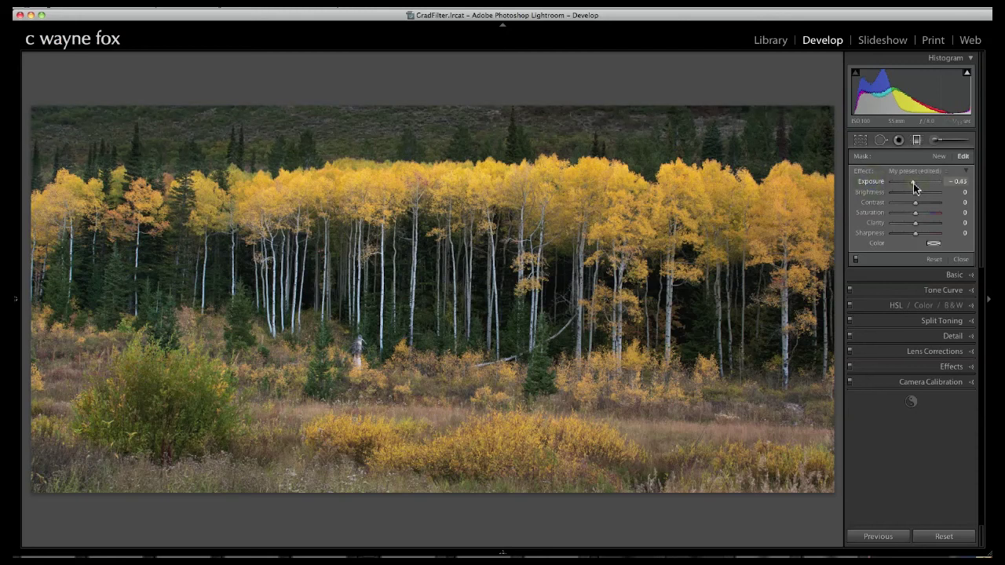
# Step: Compare the aspen photo with and without its graduated filters
pyautogui.click(855, 260)
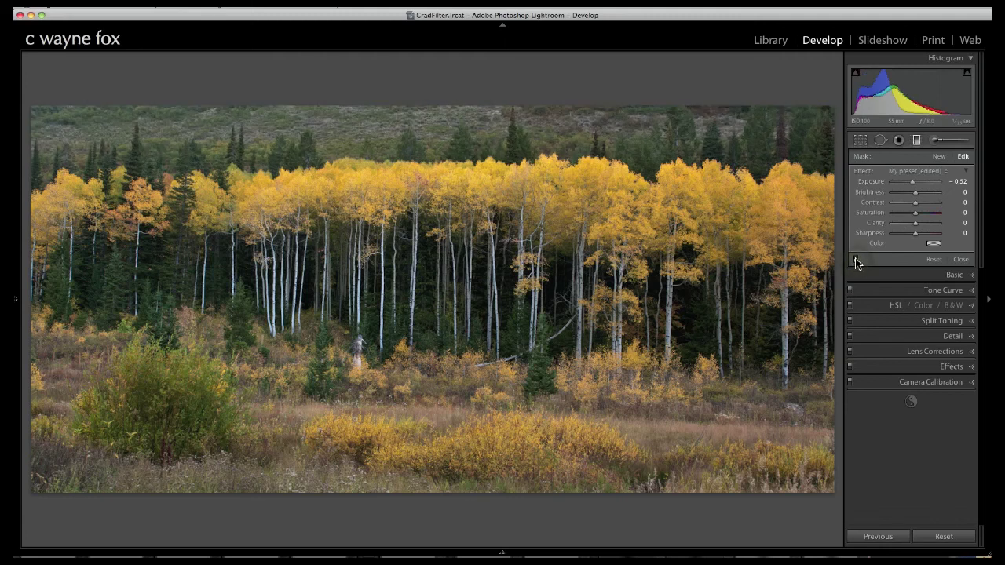
pyautogui.click(856, 260)
pyautogui.click(855, 261)
pyautogui.click(855, 260)
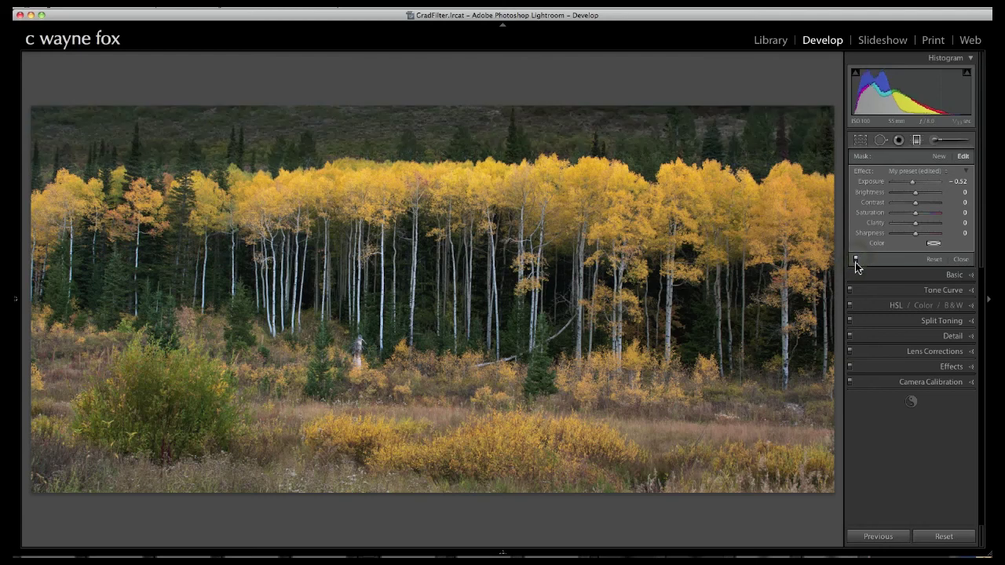
# Step: Darken the meadow below the aspens with a third graduated filter, drawn at exposure 4.00, tilted closer to level and set to −0.61
pyautogui.press('Escape')
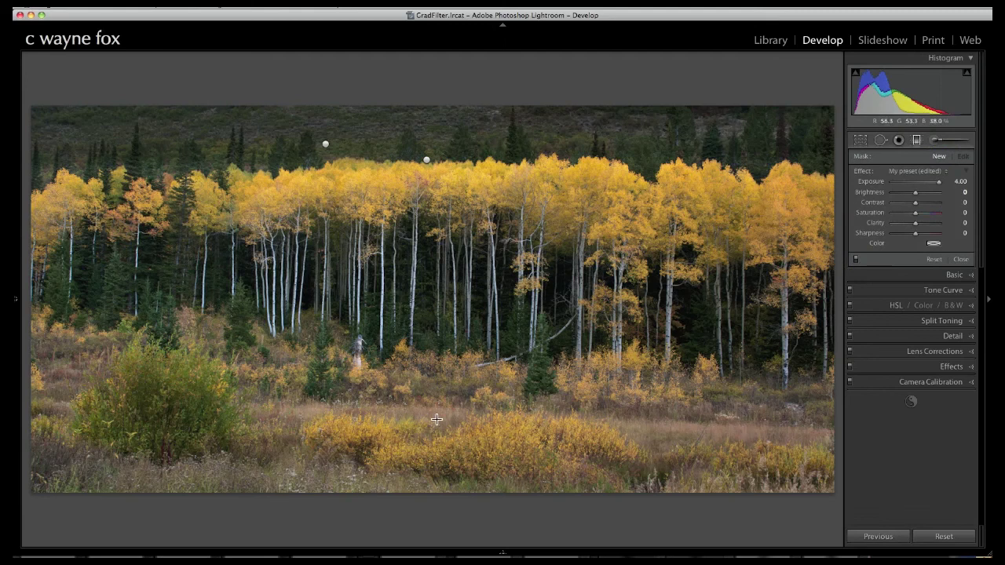
pyautogui.moveTo(438, 421); pyautogui.dragTo(446, 363)
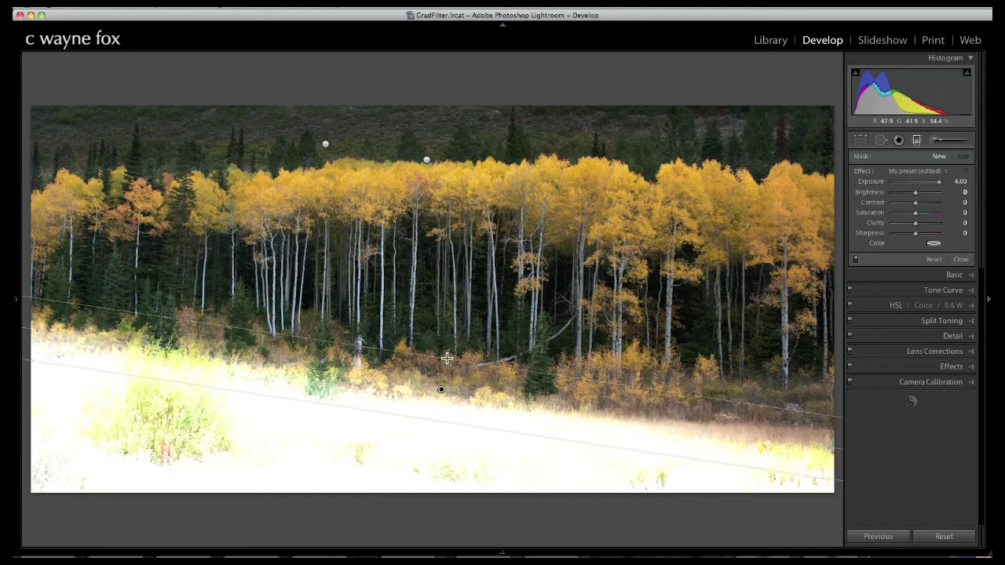
pyautogui.doubleClick(870, 183)
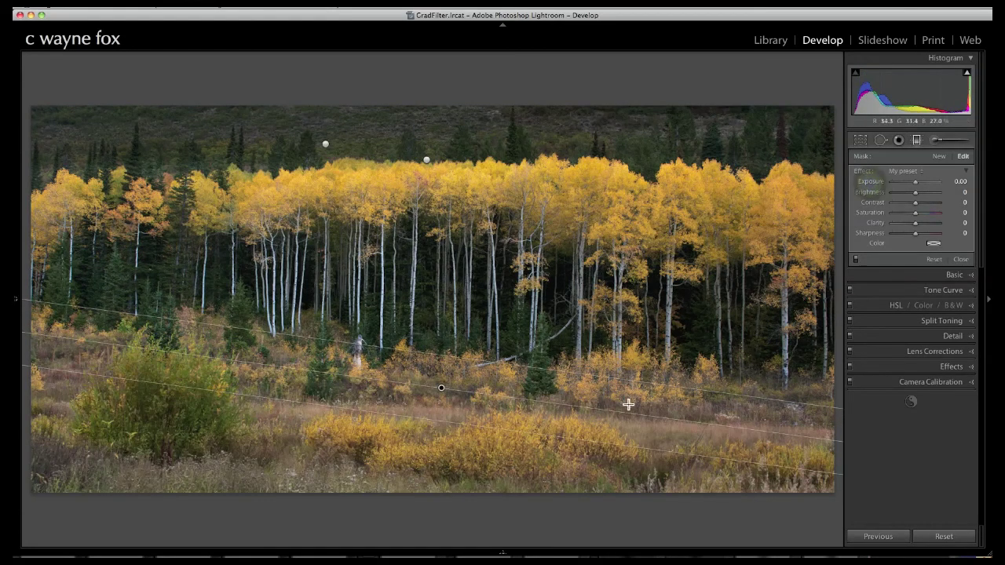
pyautogui.moveTo(726, 425); pyautogui.dragTo(731, 409)
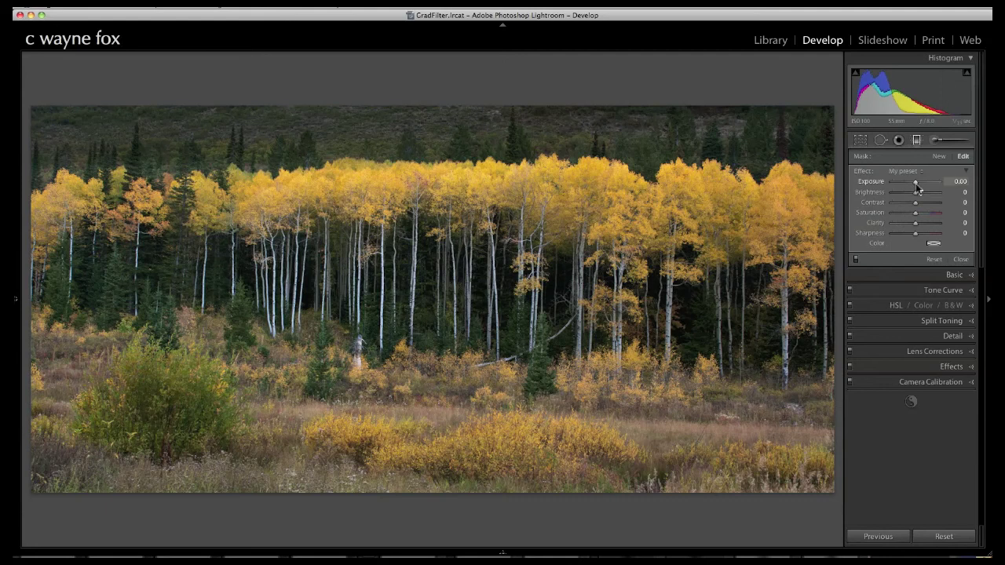
pyautogui.moveTo(916, 182); pyautogui.dragTo(909, 183)
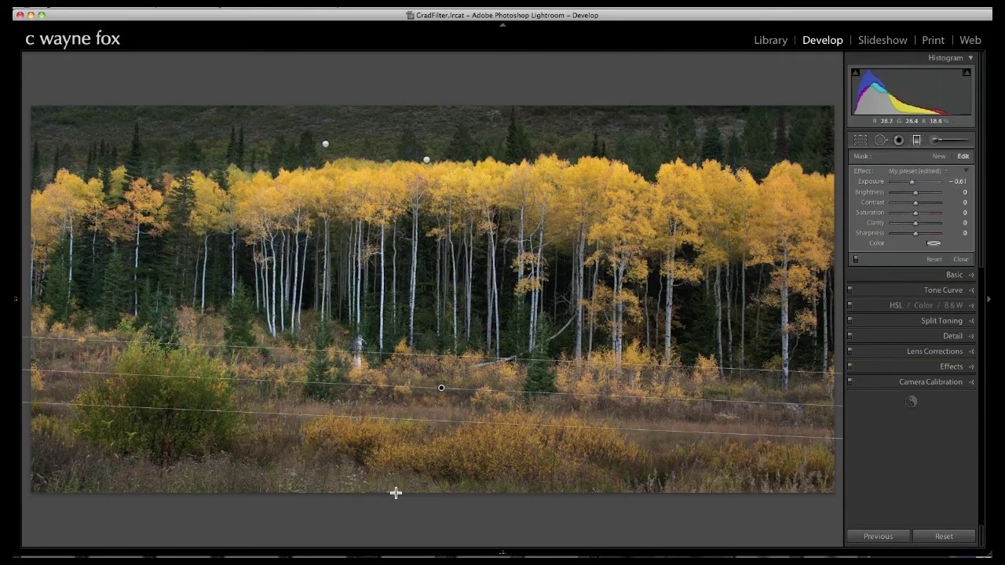
# Step: Add a narrow graduated filter along the photo's bottom edge, drawn at exposure 4.00, adjust its tilt, and set its exposure to −0.87
pyautogui.moveTo(398, 499); pyautogui.dragTo(402, 465)
pyautogui.moveTo(133, 481); pyautogui.dragTo(130, 464)
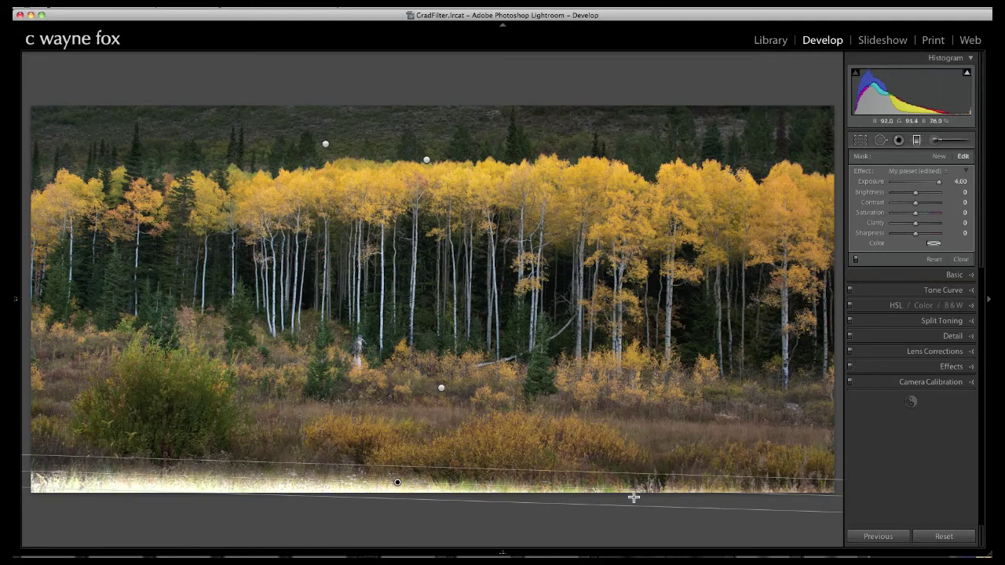
pyautogui.moveTo(685, 492); pyautogui.dragTo(687, 488)
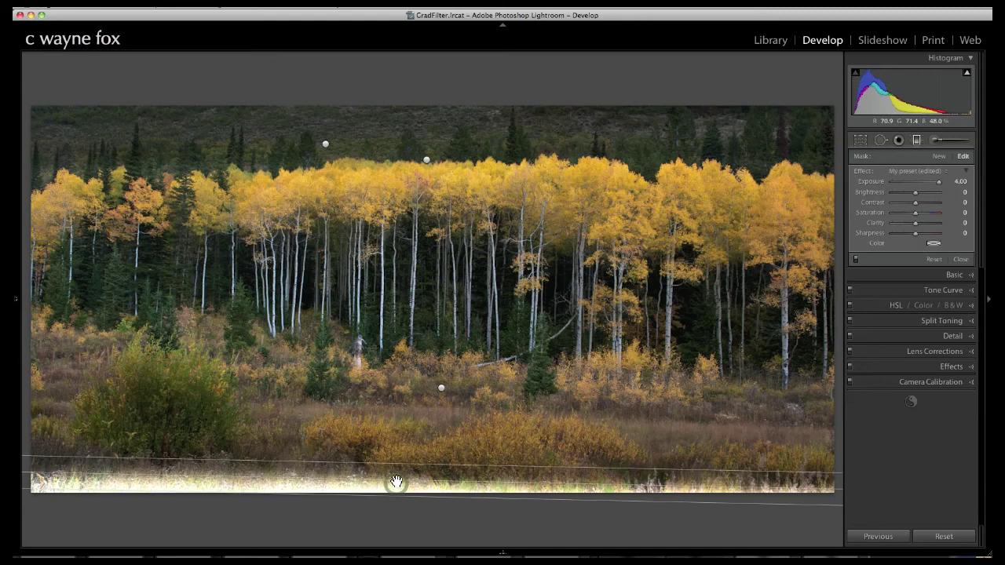
pyautogui.click(916, 182)
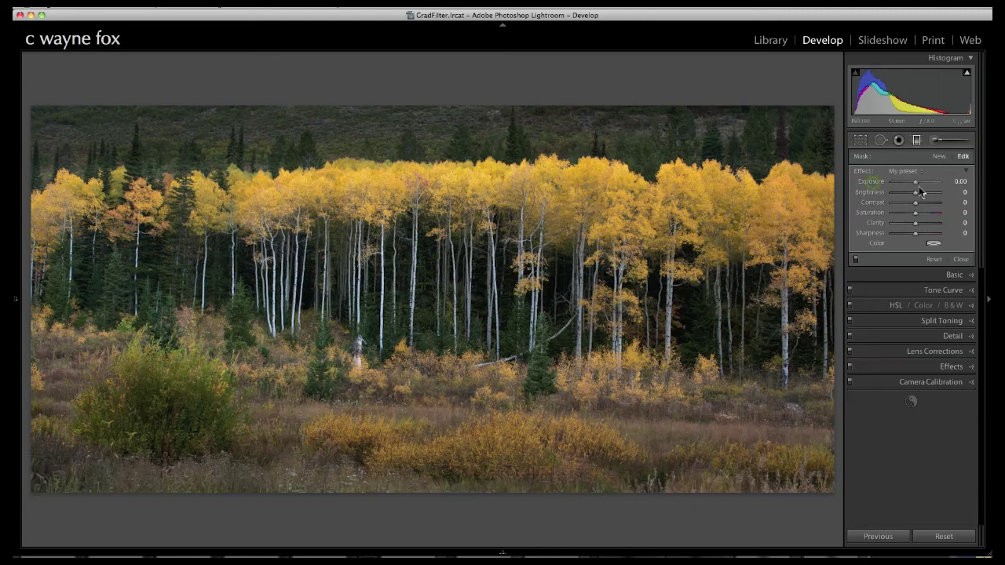
pyautogui.moveTo(914, 186); pyautogui.dragTo(909, 182)
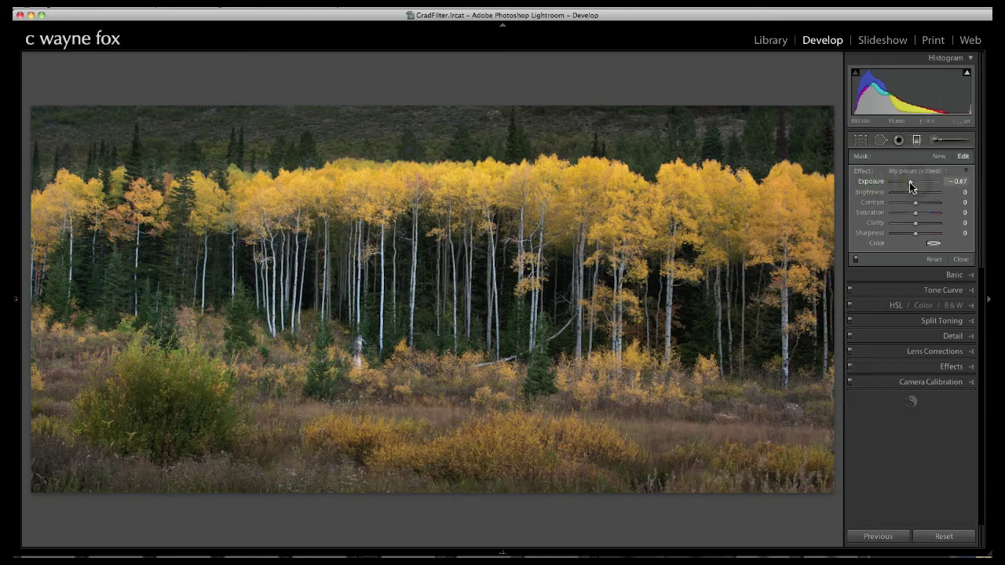
# Step: Compare the aspen photo's original virtual copy state with its latest edit through the history
pyautogui.click(15, 308)
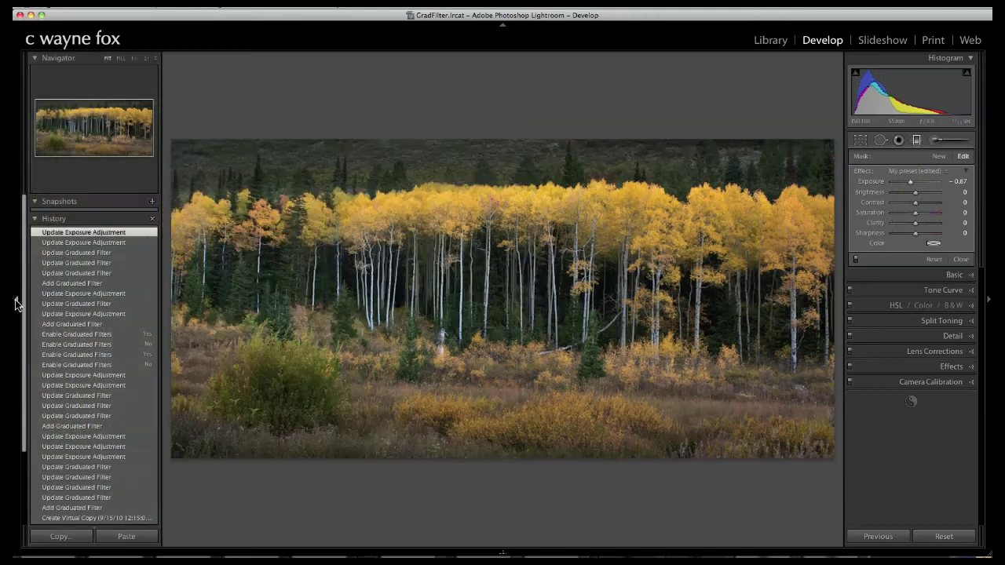
pyautogui.click(88, 518)
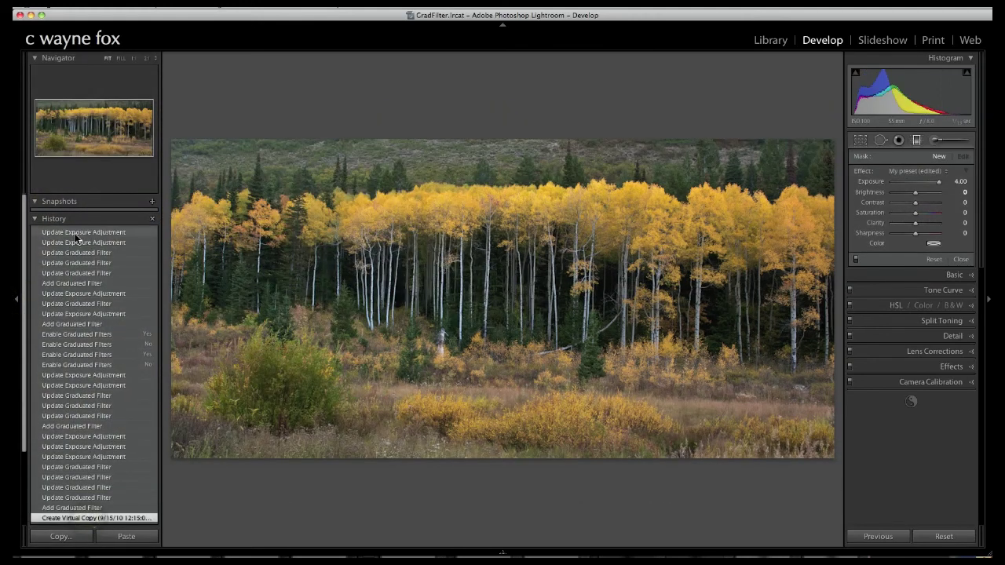
pyautogui.click(76, 232)
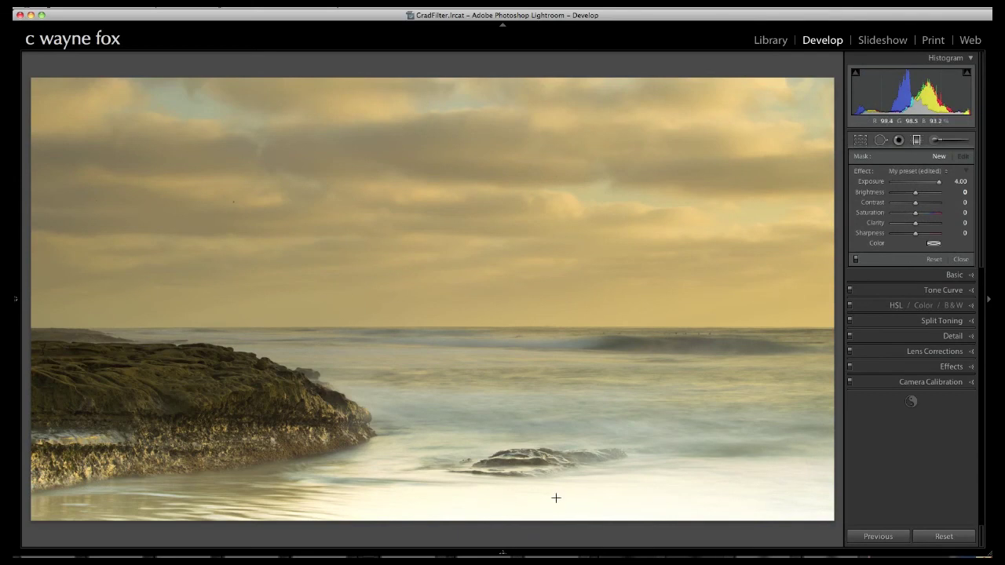
# Step: Try darkening the whole seascape with a basic exposure of −1.80, and undo it
pyautogui.click(970, 277)
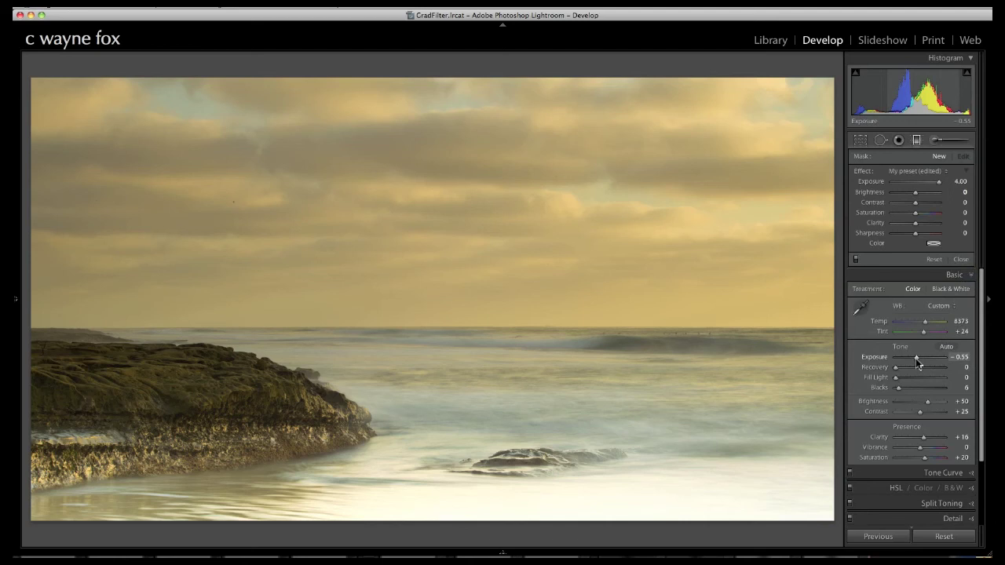
pyautogui.moveTo(913, 358); pyautogui.dragTo(908, 358)
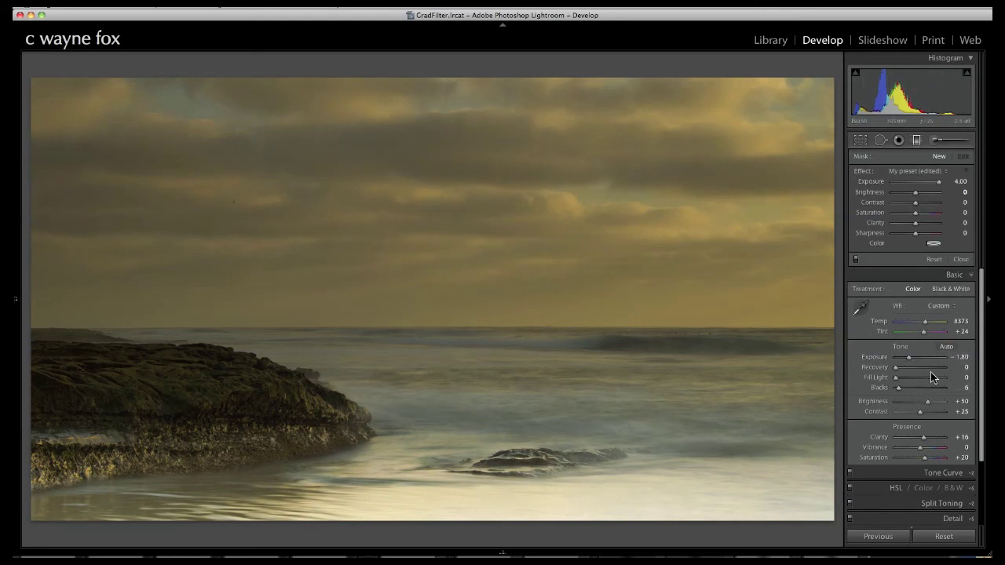
pyautogui.press('super+z')
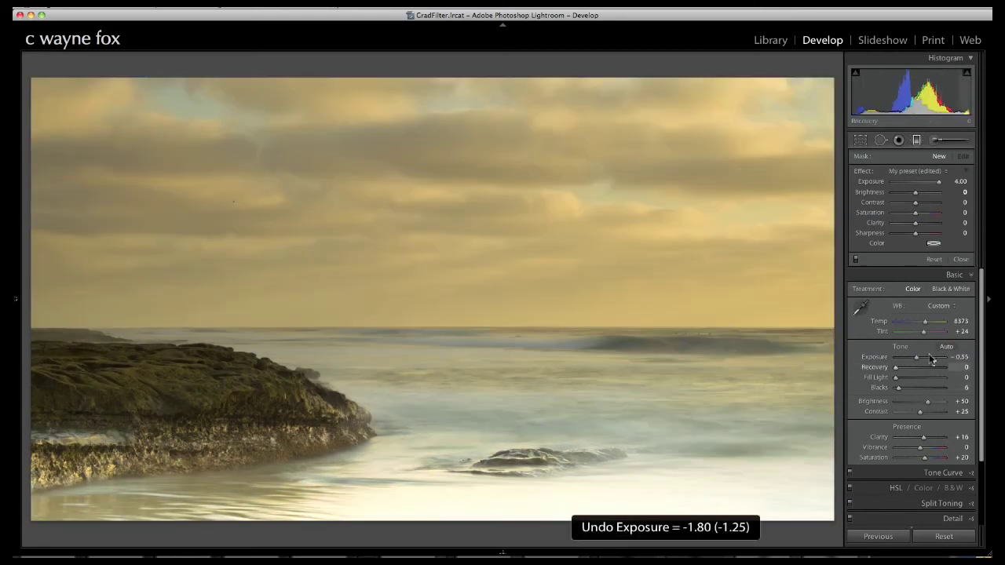
pyautogui.click(965, 275)
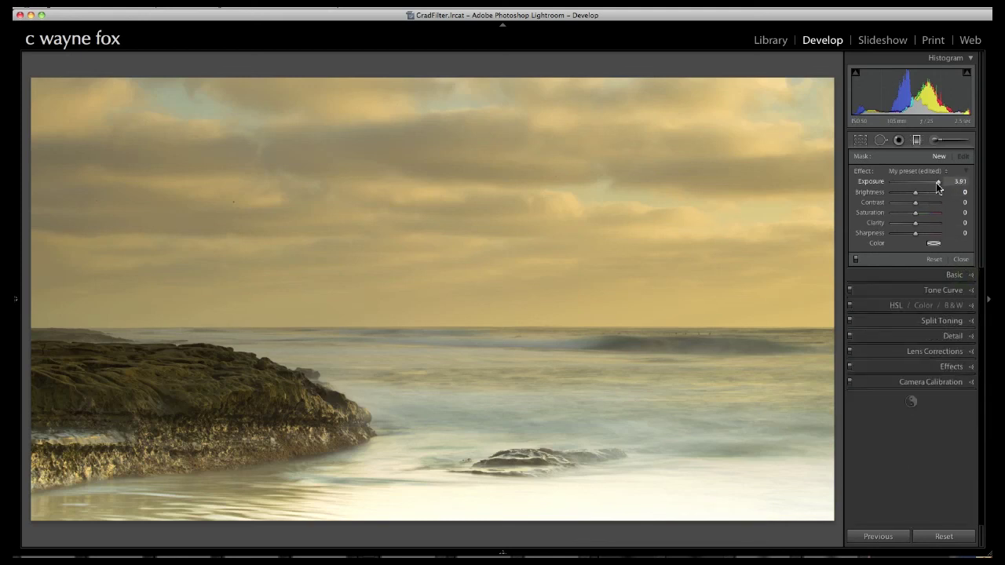
# Step: Darken the seascape's foreground water with a narrow, slightly tilted graduated filter at exposure −1.22, and compare the photo with and without it
pyautogui.moveTo(919, 183); pyautogui.dragTo(909, 187)
pyautogui.moveTo(906, 182); pyautogui.dragTo(909, 182)
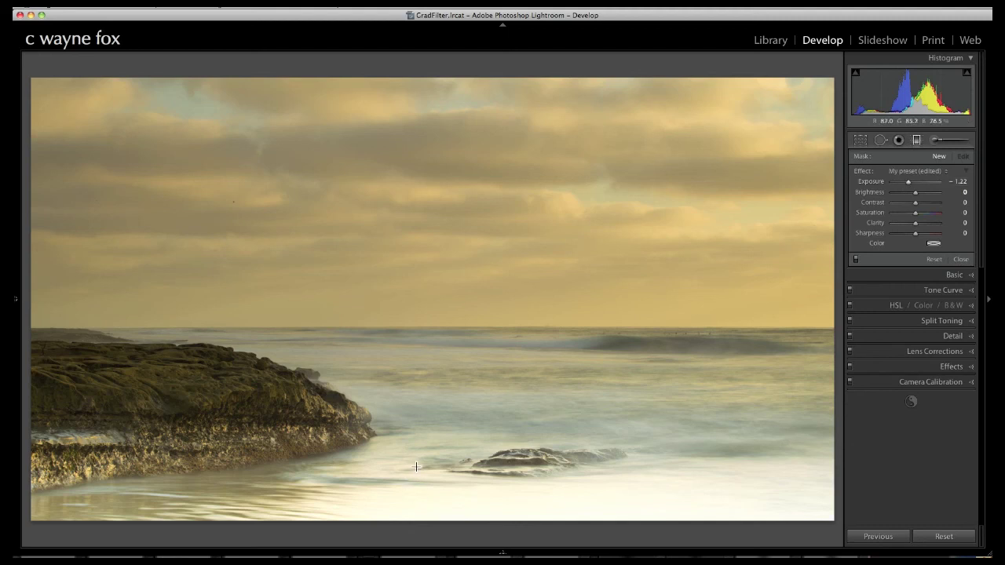
pyautogui.moveTo(419, 471); pyautogui.dragTo(422, 446)
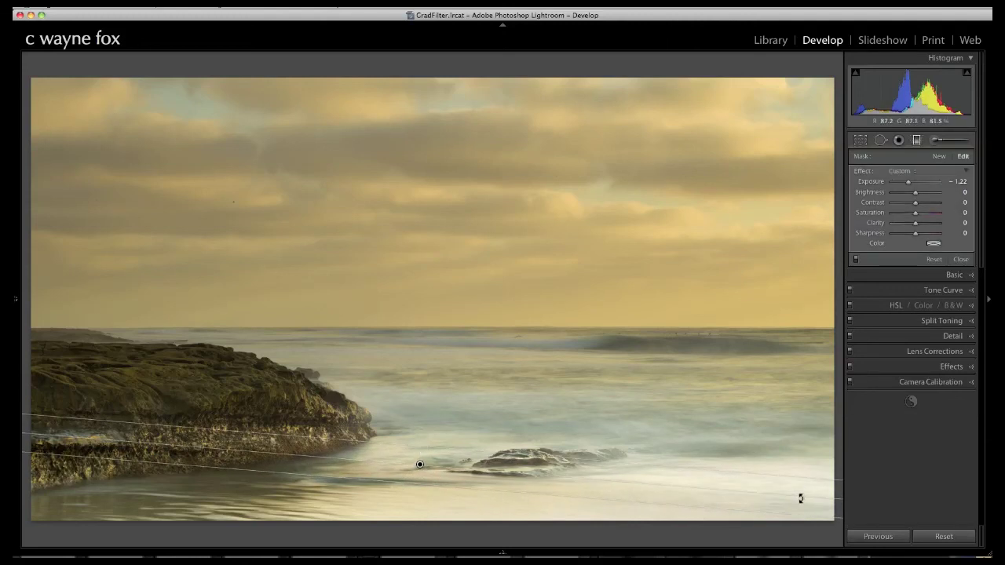
pyautogui.moveTo(803, 496); pyautogui.dragTo(802, 500)
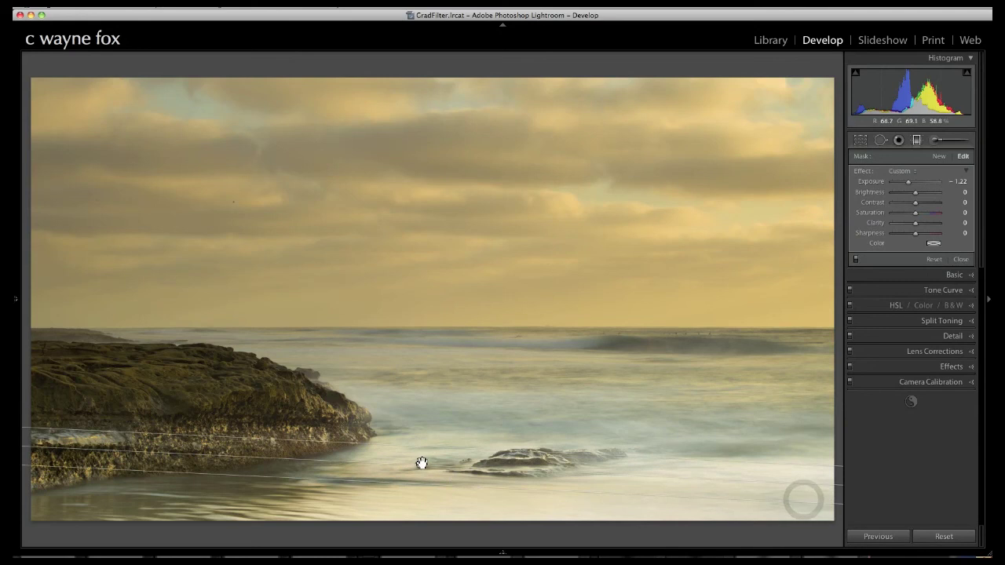
pyautogui.moveTo(422, 467); pyautogui.dragTo(423, 469)
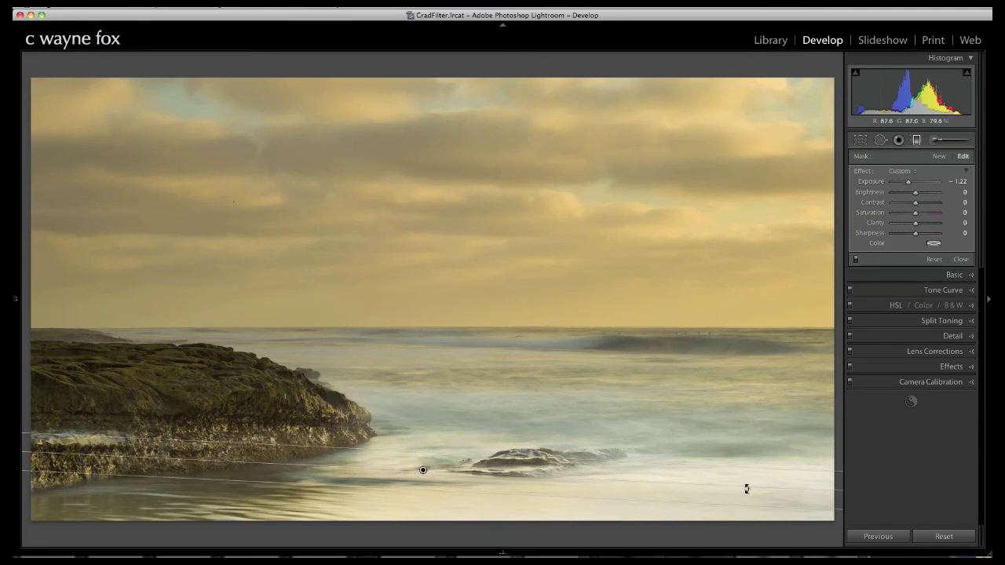
pyautogui.click(855, 260)
pyautogui.click(856, 262)
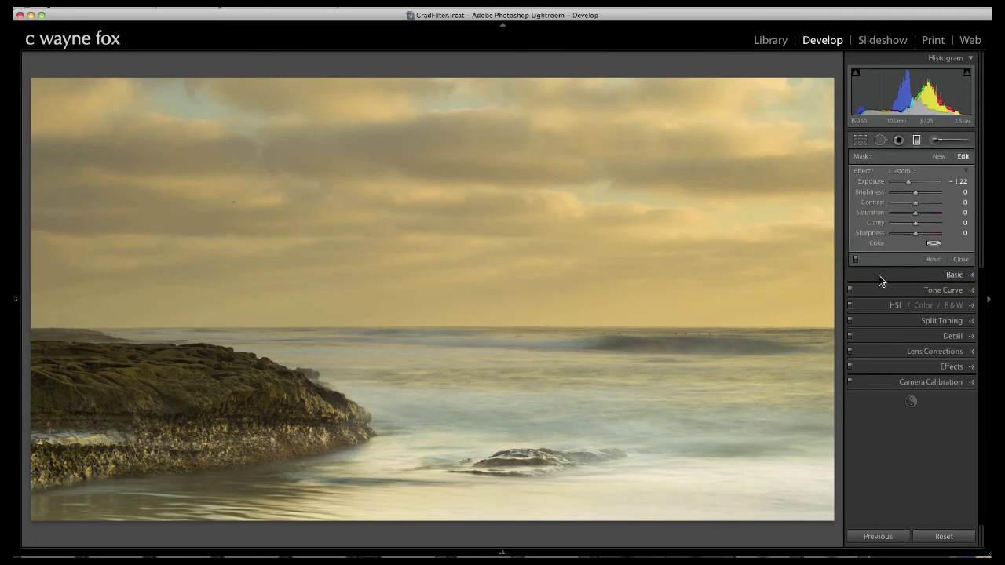
# Step: Try a wide graduated filter from the upper sky to just below the horizon at exposure −1.83, and delete it
pyautogui.click(939, 157)
pyautogui.moveTo(909, 185); pyautogui.dragTo(949, 184)
pyautogui.moveTo(463, 103); pyautogui.dragTo(460, 349)
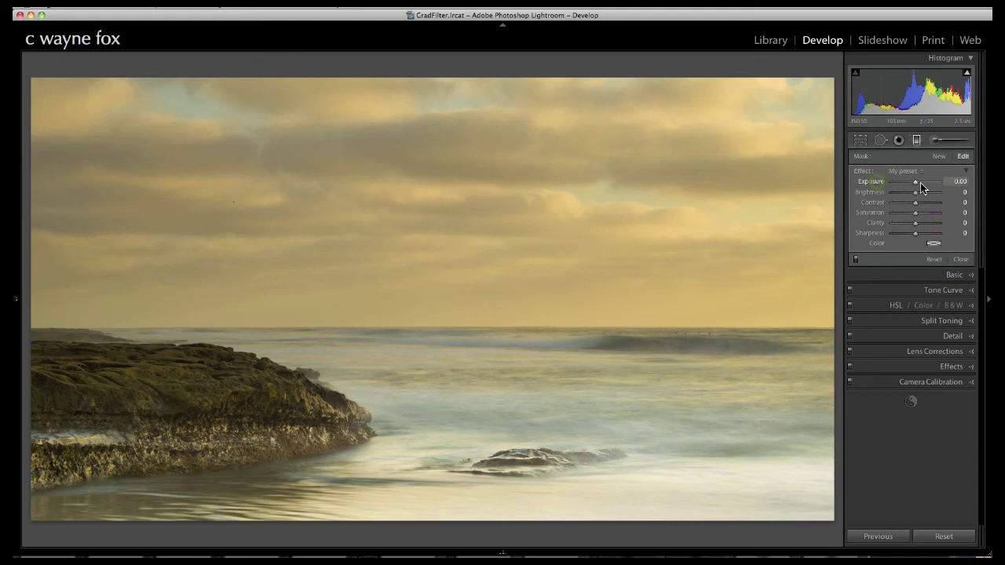
pyautogui.moveTo(914, 181); pyautogui.dragTo(905, 181)
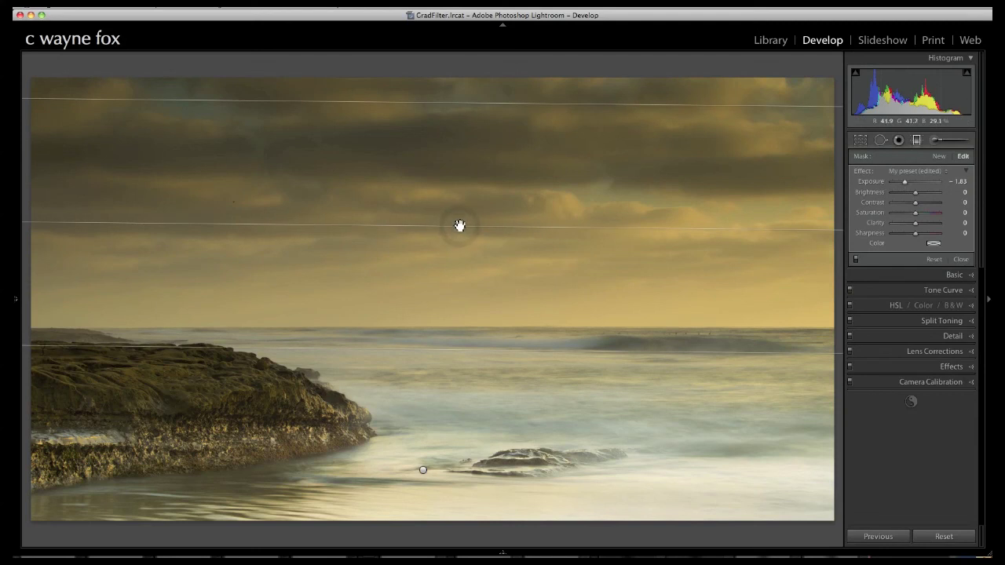
pyautogui.press('Return')
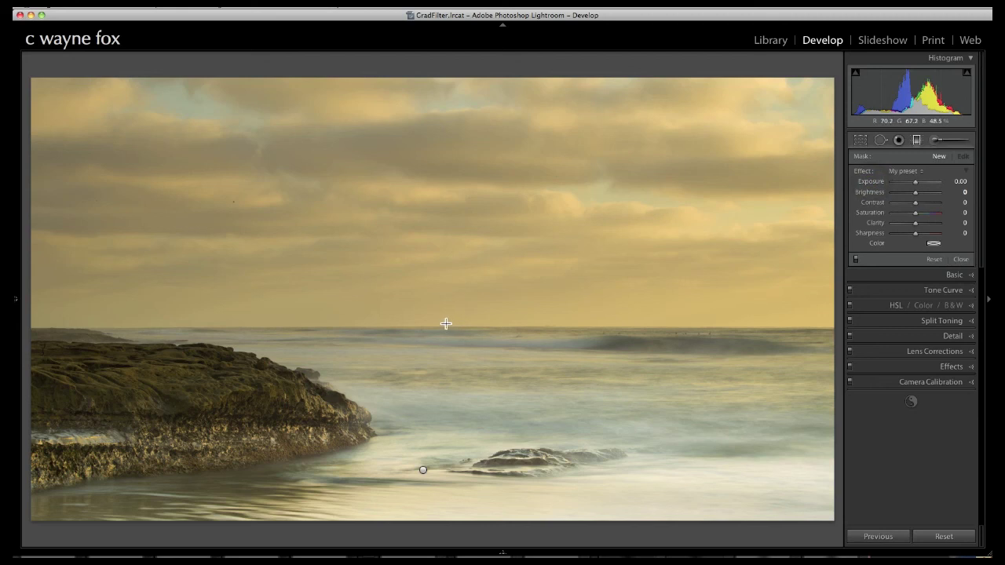
# Step: Darken the sky with a very narrow graduated filter aligned to the horizon, tried at exposure −1.74 and set to −0.70
pyautogui.moveTo(446, 324); pyautogui.dragTo(445, 331)
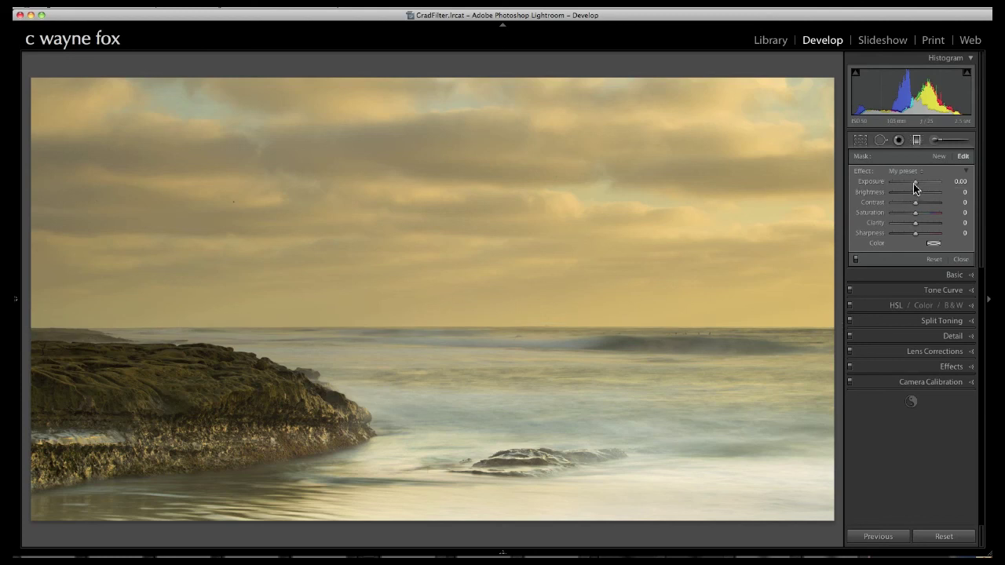
pyautogui.moveTo(912, 186); pyautogui.dragTo(902, 185)
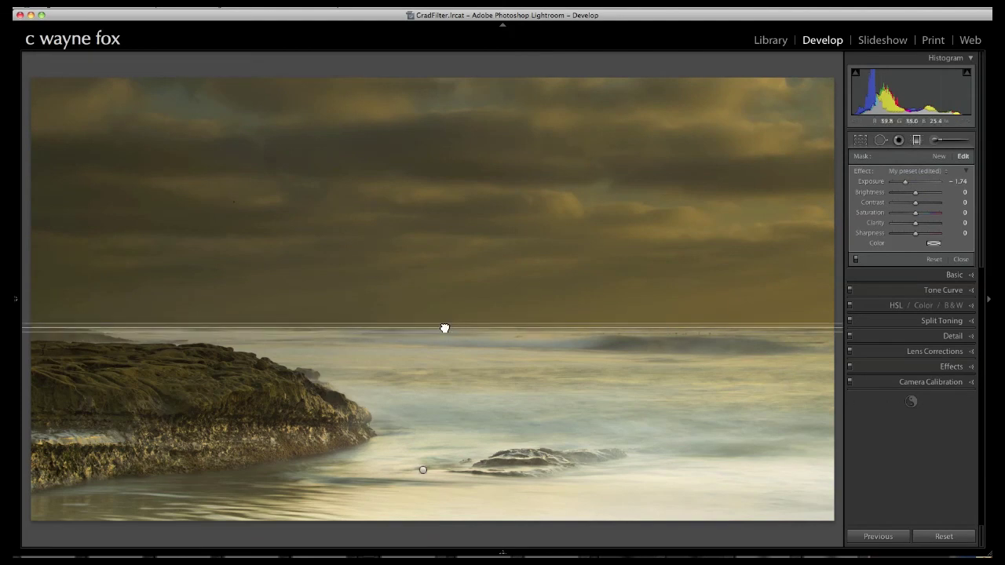
pyautogui.moveTo(444, 328); pyautogui.dragTo(445, 330)
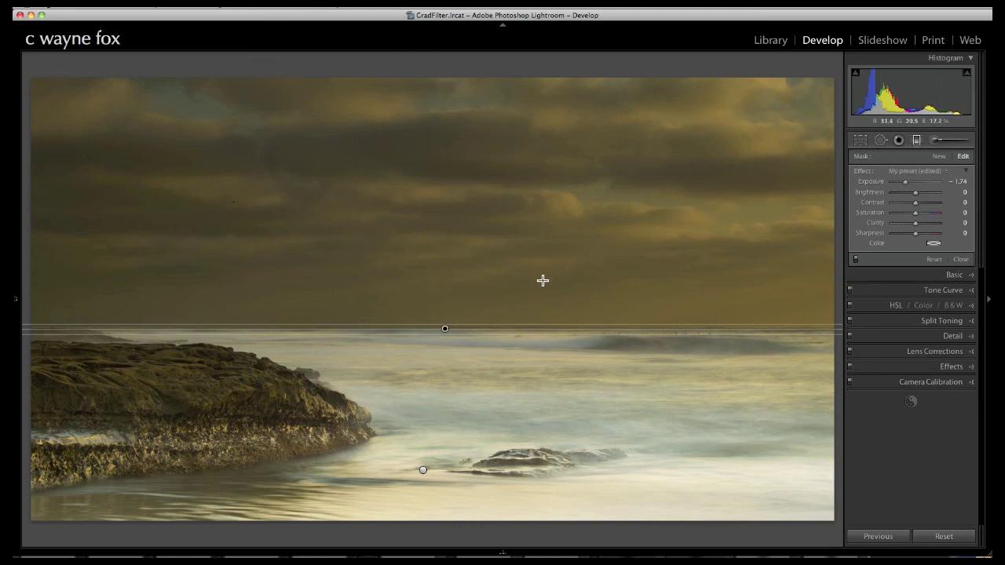
pyautogui.doubleClick(875, 181)
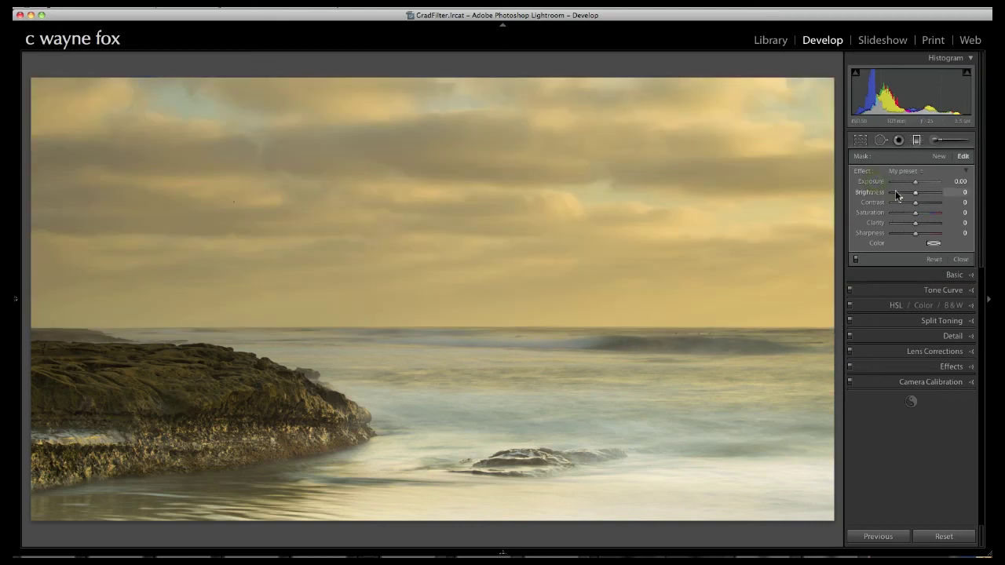
pyautogui.click(914, 183)
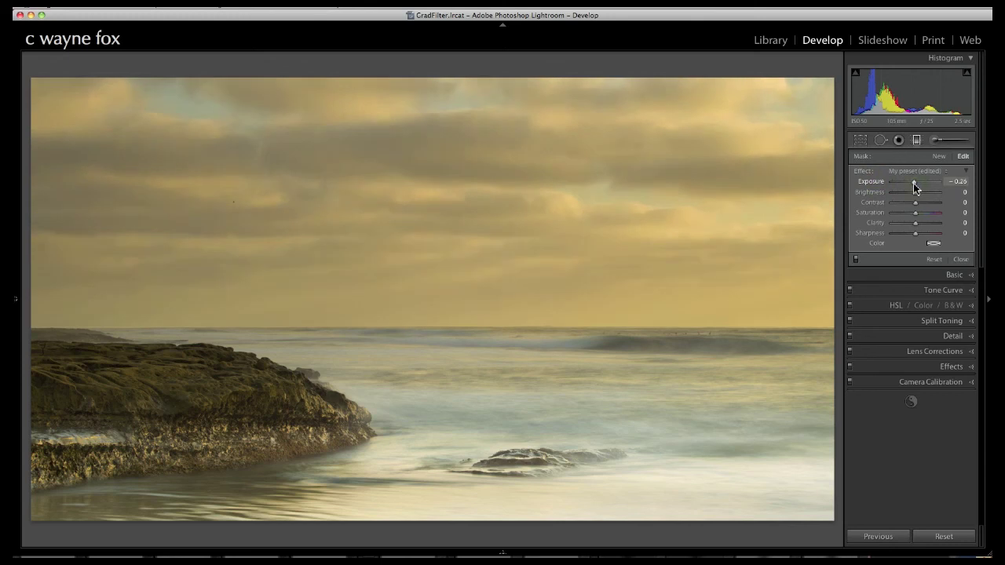
pyautogui.moveTo(913, 183); pyautogui.dragTo(911, 183)
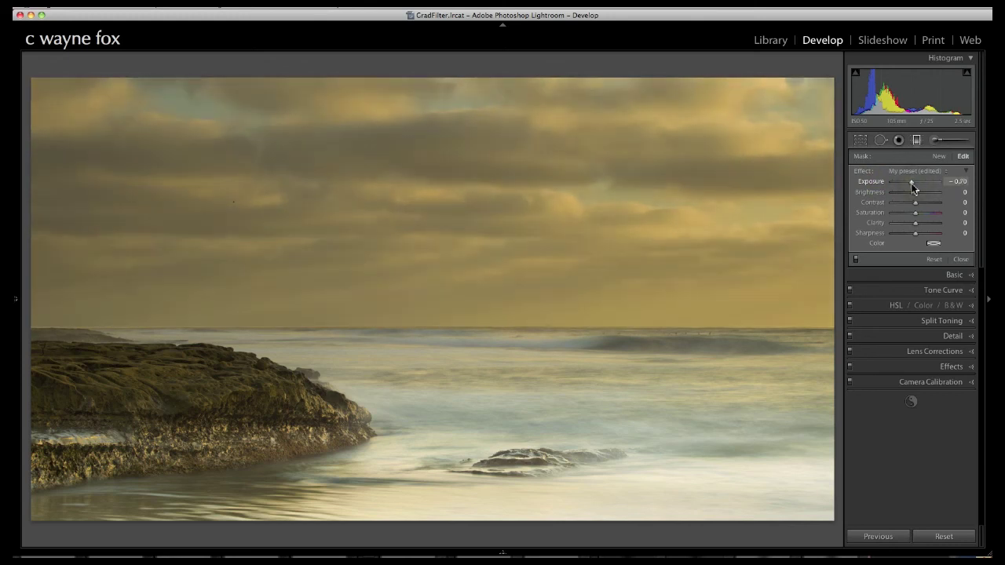
# Step: Add a wide graduated filter from the photo's top edge down towards the horizon, drawn at exposure 4.00 and set to −1.13
pyautogui.click(942, 156)
pyautogui.moveTo(914, 183); pyautogui.dragTo(950, 183)
pyautogui.moveTo(473, 78); pyautogui.dragTo(467, 280)
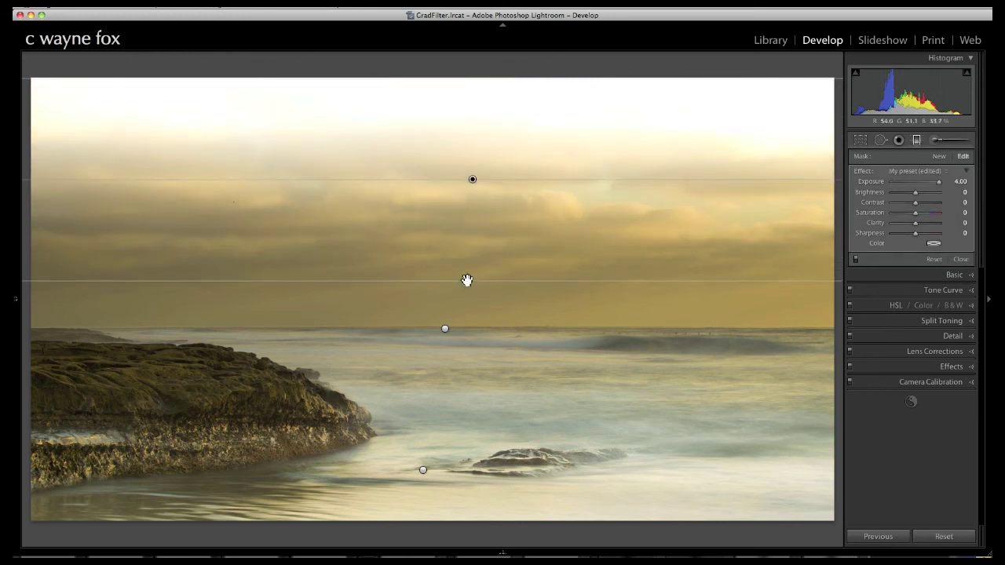
pyautogui.doubleClick(872, 182)
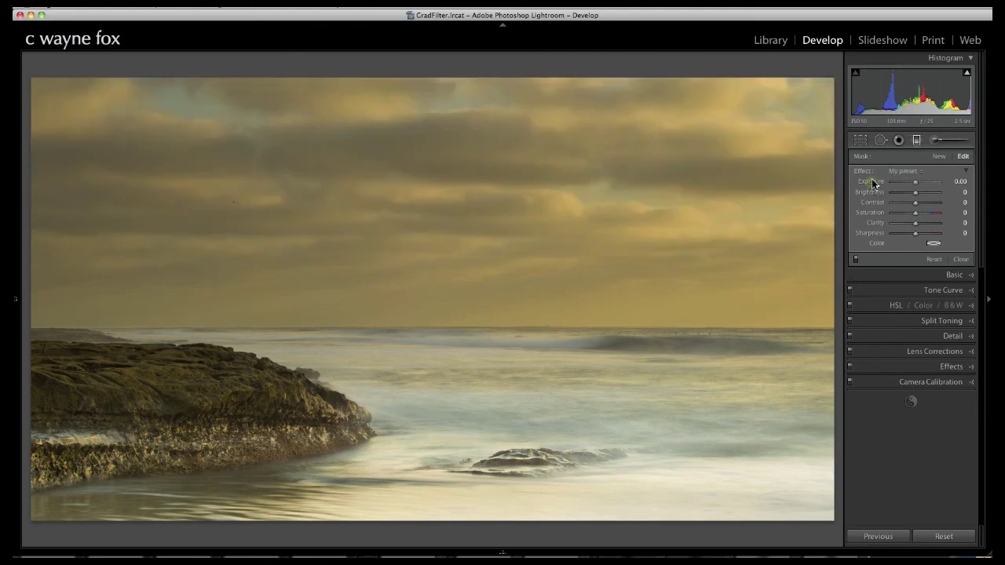
pyautogui.moveTo(916, 183); pyautogui.dragTo(909, 182)
# Step: Compare the seascape's initial virtual copy state with its latest exposure adjustment in the history, and close the graduated filter tool
pyautogui.click(17, 302)
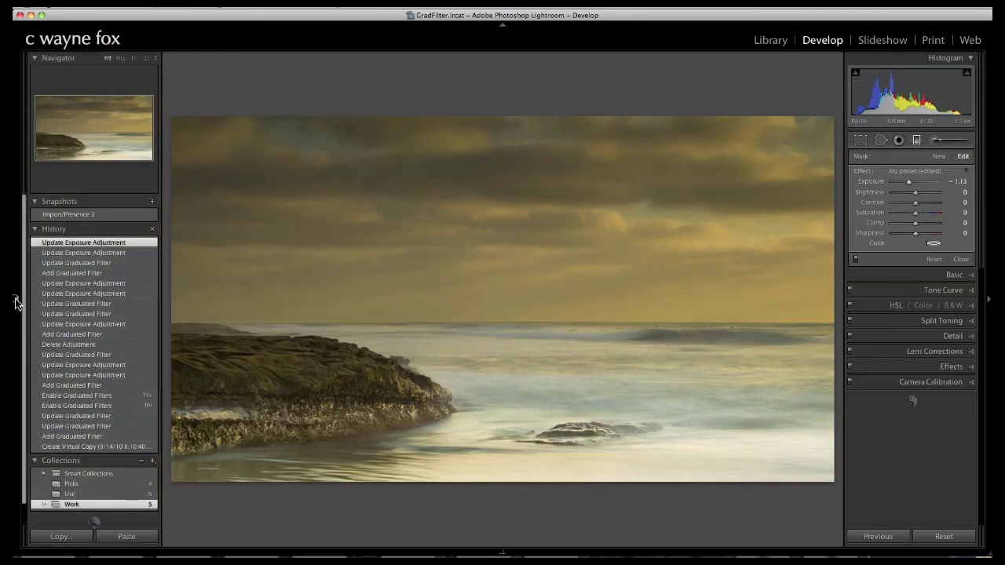
pyautogui.click(86, 447)
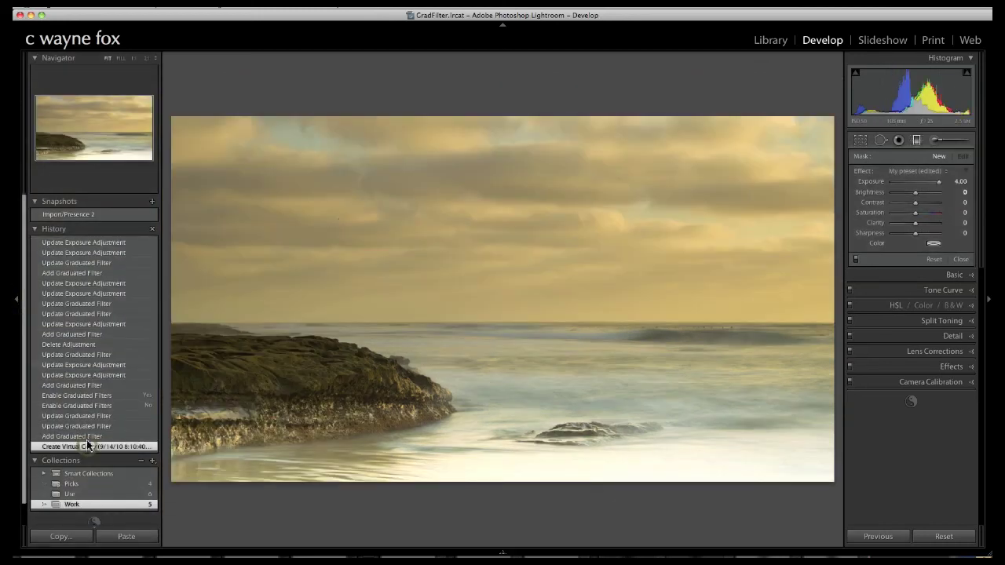
pyautogui.click(74, 243)
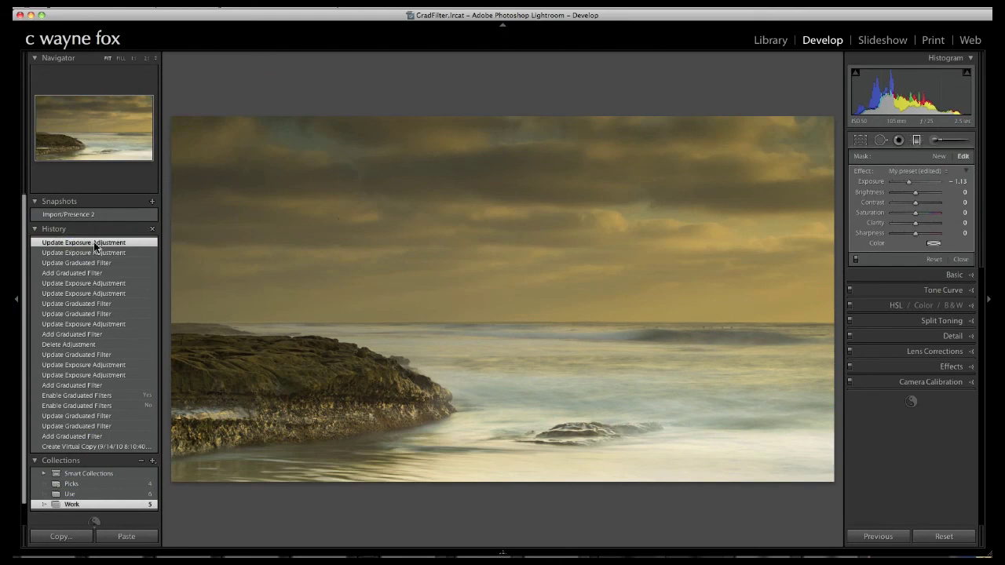
pyautogui.press('m')
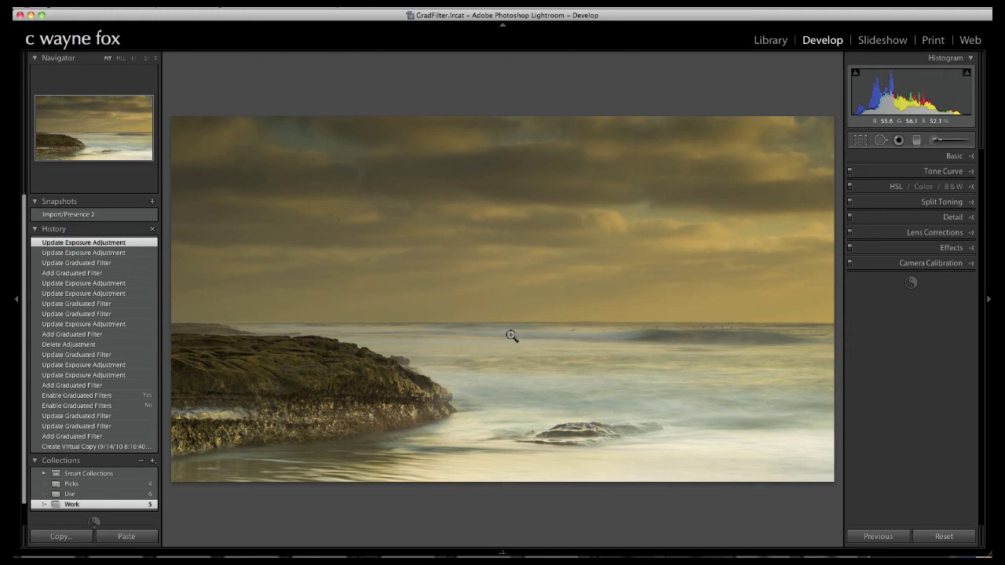
# Step: Open the edited seascape as a Smart Object in Photoshop and fit the image to the window
pyautogui.rightClick(565, 314)
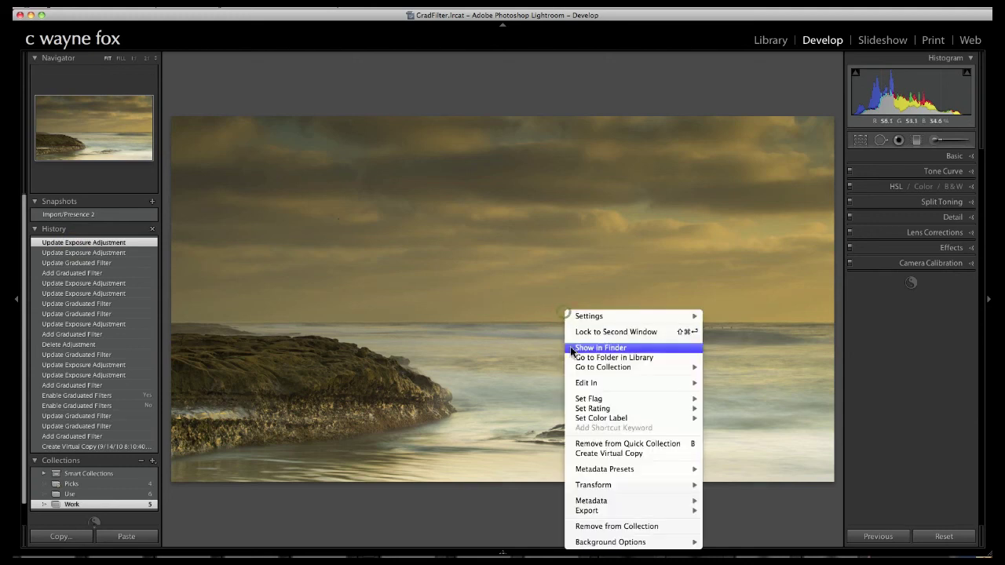
pyautogui.moveTo(620, 385)
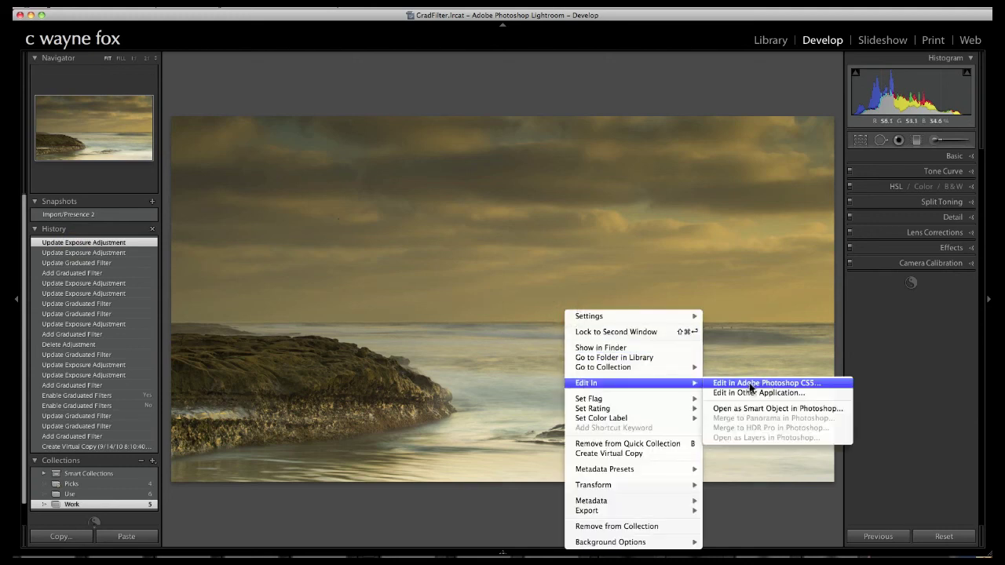
pyautogui.click(741, 408)
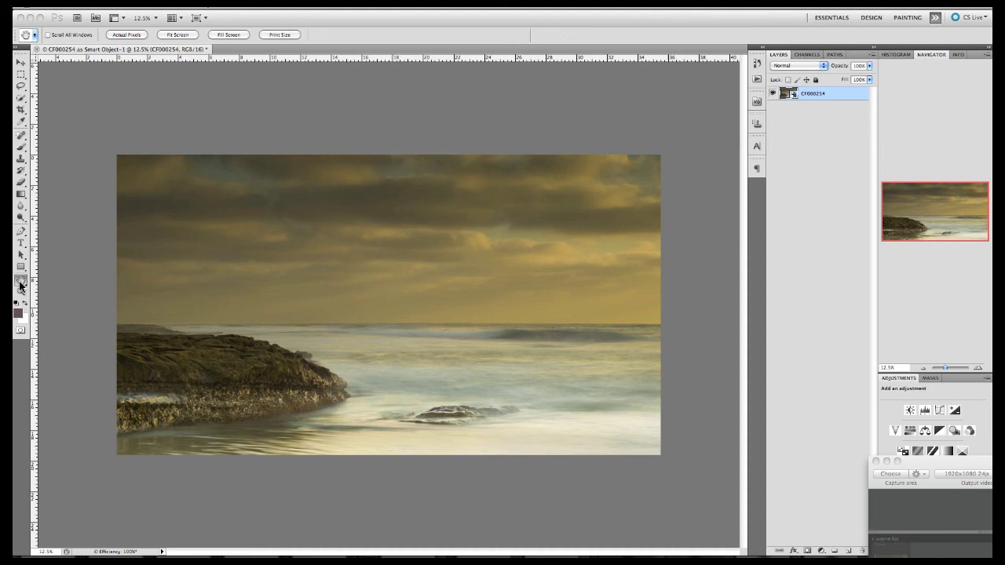
pyautogui.doubleClick(20, 281)
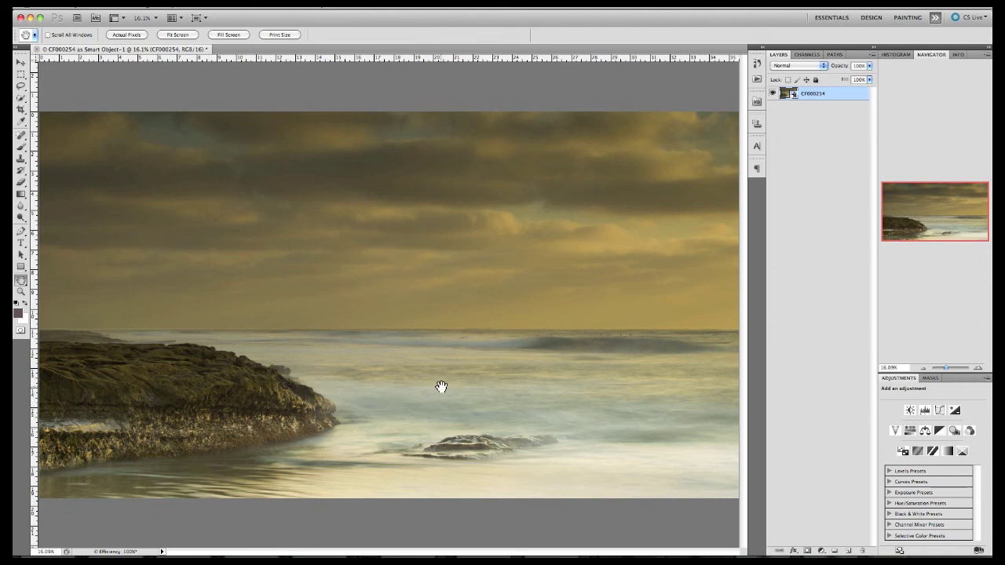
# Step: Open the Smart Object in Camera Raw, show its graduated filters, and set the foreground water filter's exposure to −1.20
pyautogui.doubleClick(785, 96)
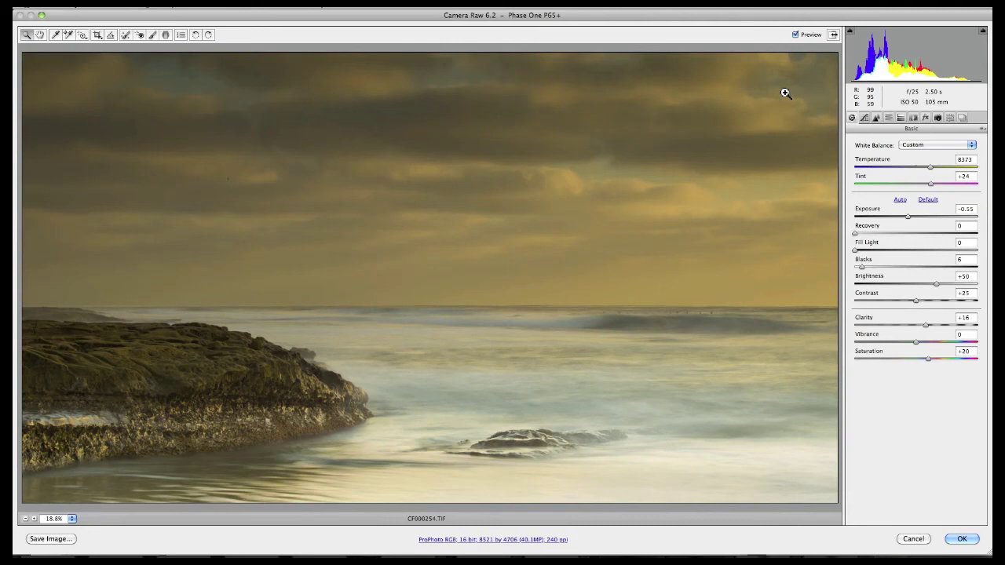
pyautogui.click(167, 36)
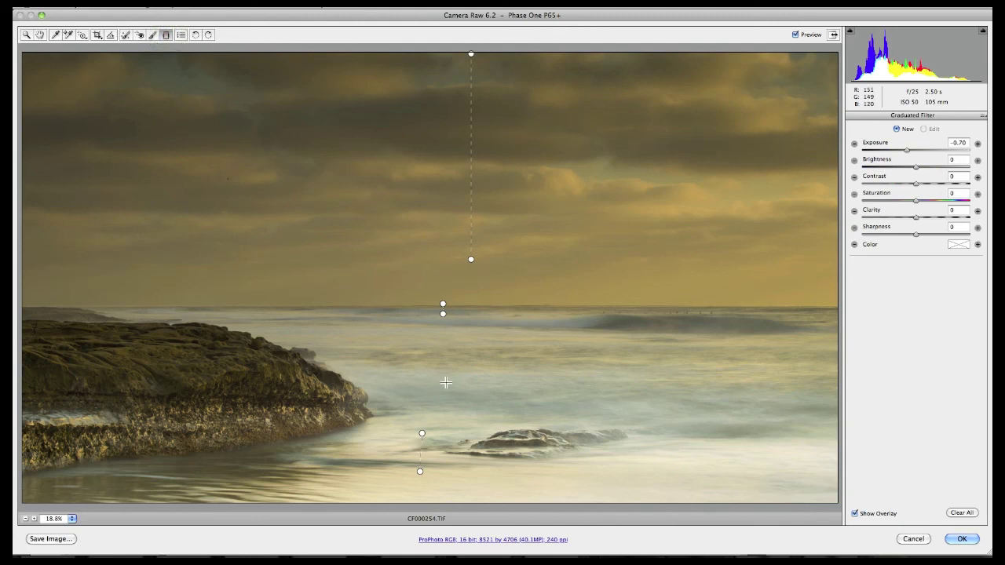
pyautogui.click(422, 456)
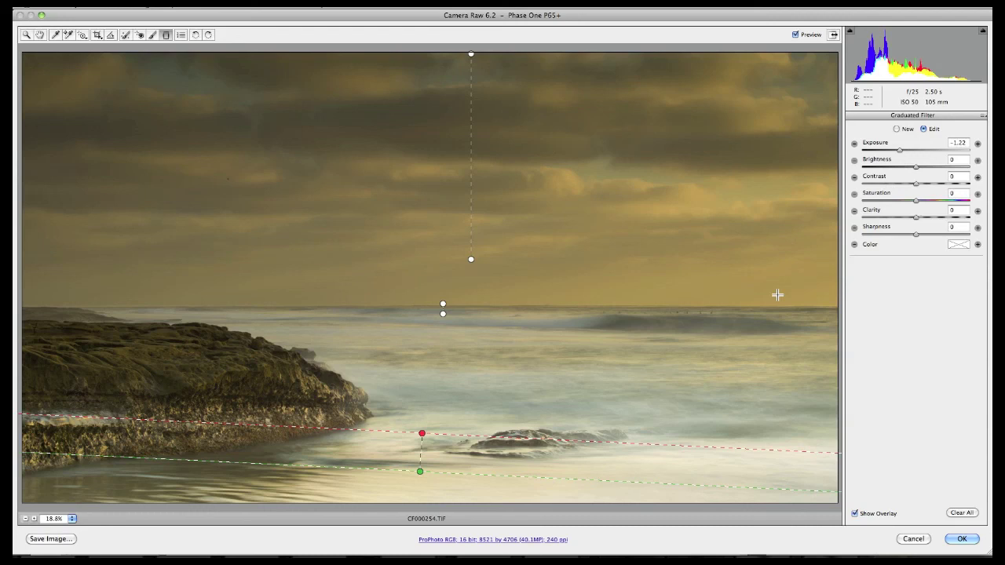
pyautogui.click(899, 150)
pyautogui.click(469, 156)
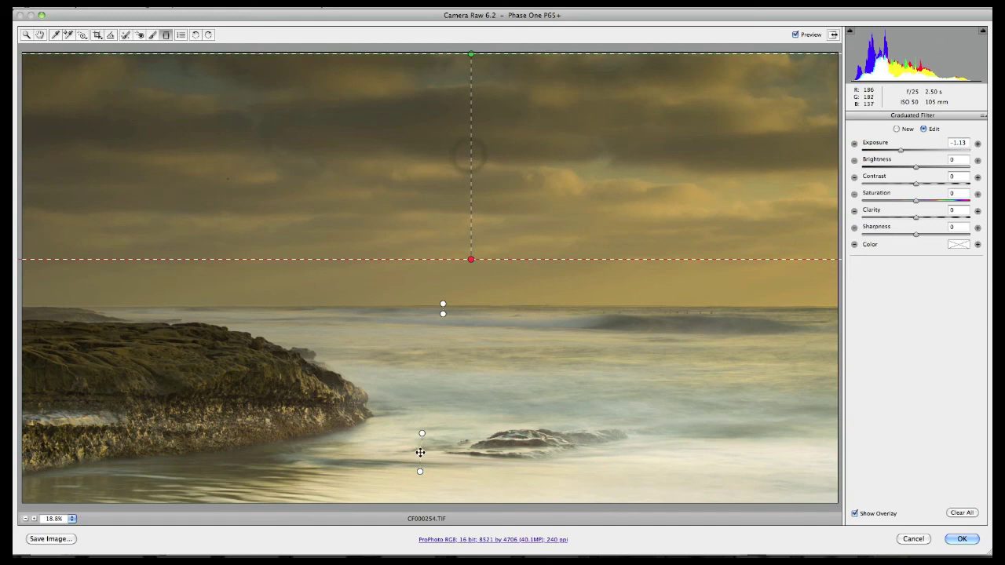
pyautogui.click(418, 455)
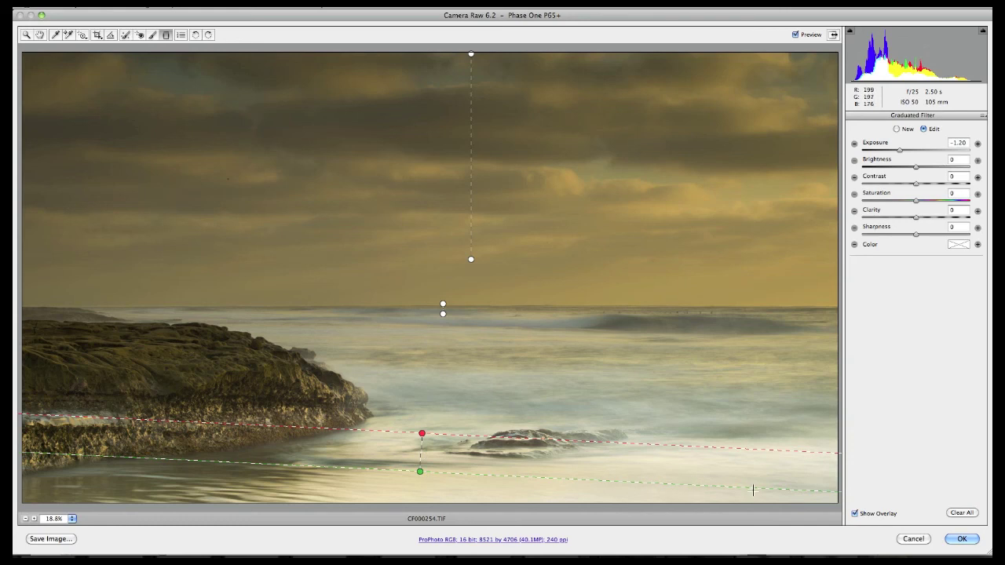
# Step: Fine-tune the foreground filter's tilt, edges and position, raise the wide sky filter's lower edge, and apply the changes to the Smart Object
pyautogui.moveTo(753, 488); pyautogui.dragTo(753, 485)
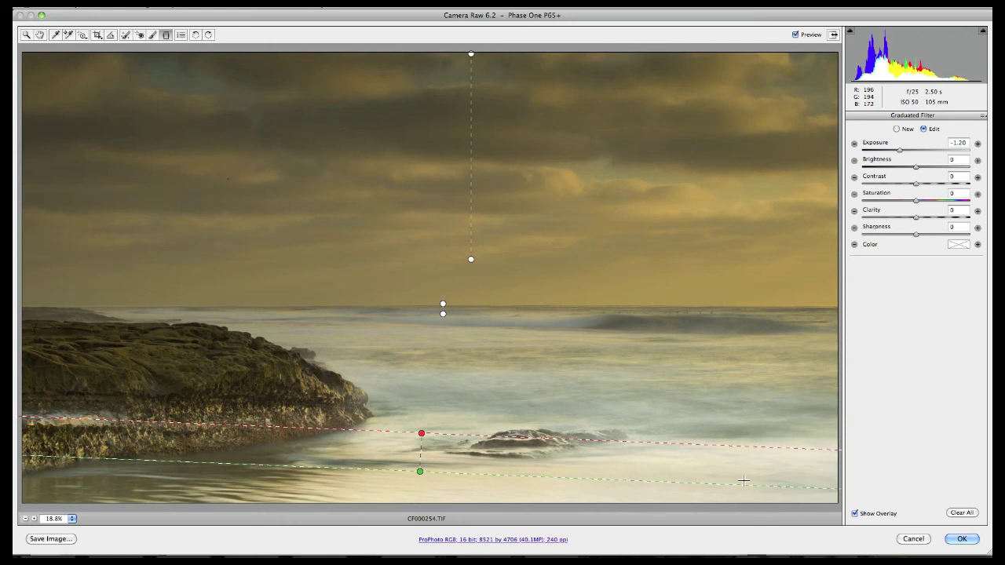
pyautogui.moveTo(420, 432); pyautogui.dragTo(420, 435)
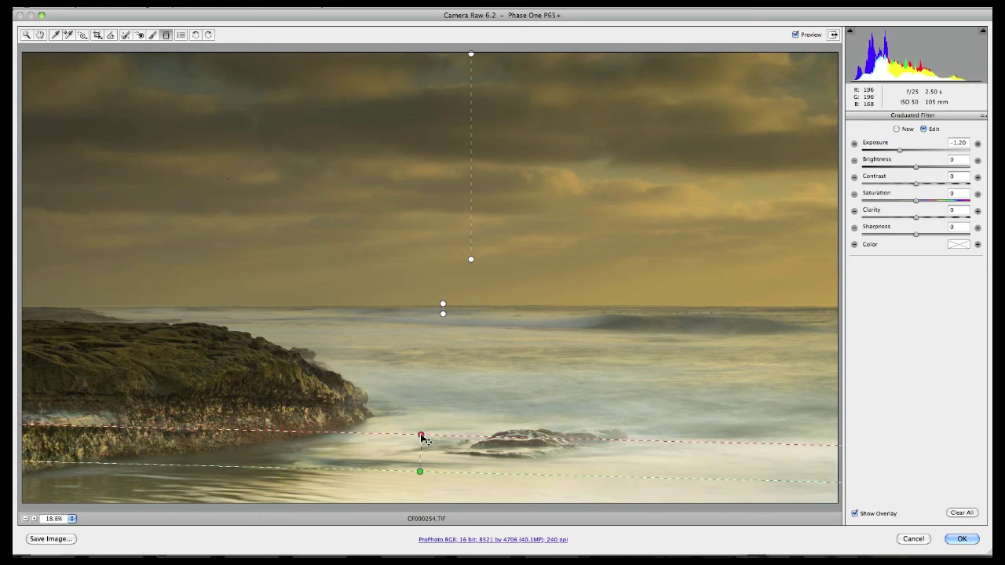
pyautogui.moveTo(421, 474)
pyautogui.mouseDown()
pyautogui.moveTo(423, 483)
pyautogui.moveTo(419, 474)
pyautogui.mouseUp()
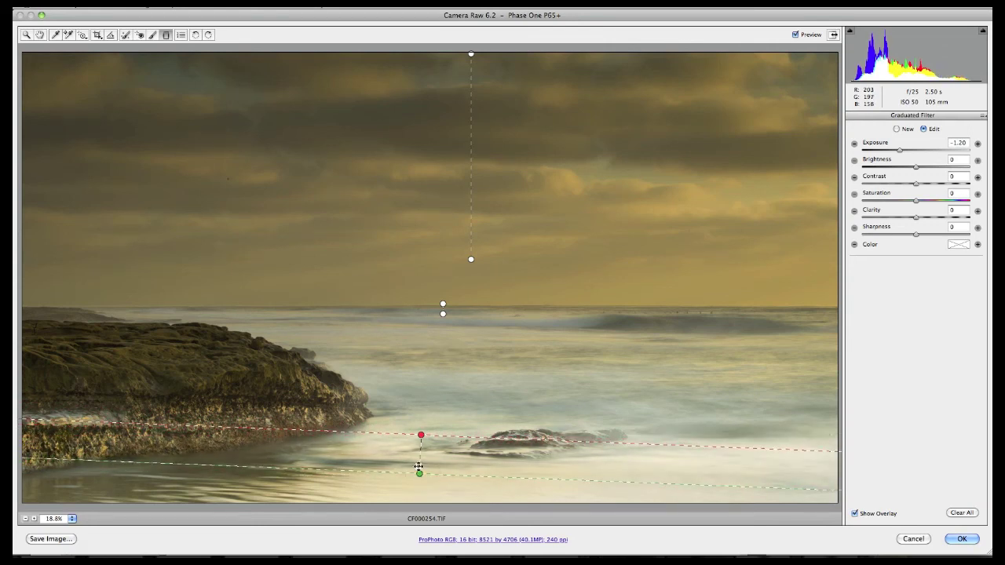
pyautogui.moveTo(420, 456); pyautogui.dragTo(419, 456)
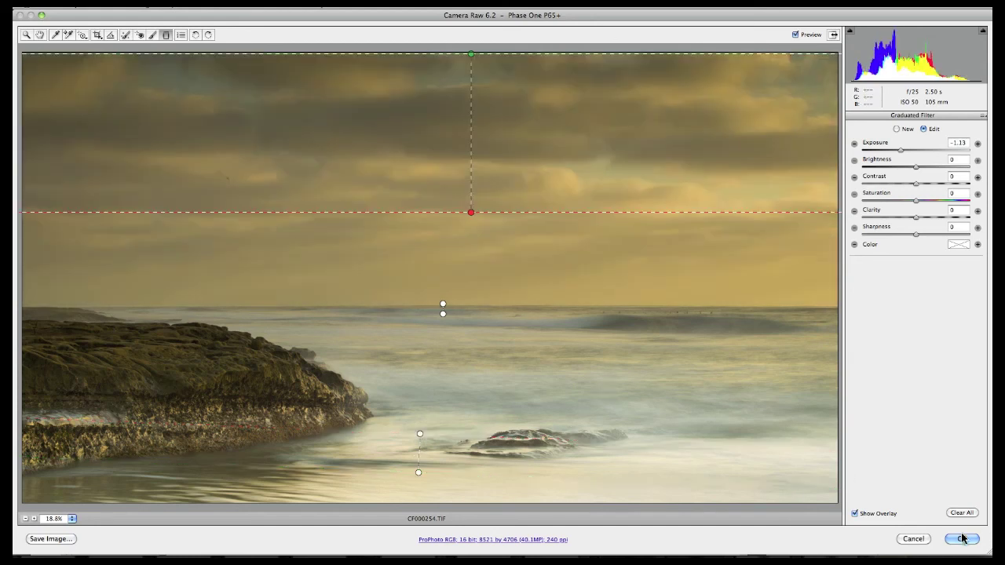
pyautogui.click(962, 539)
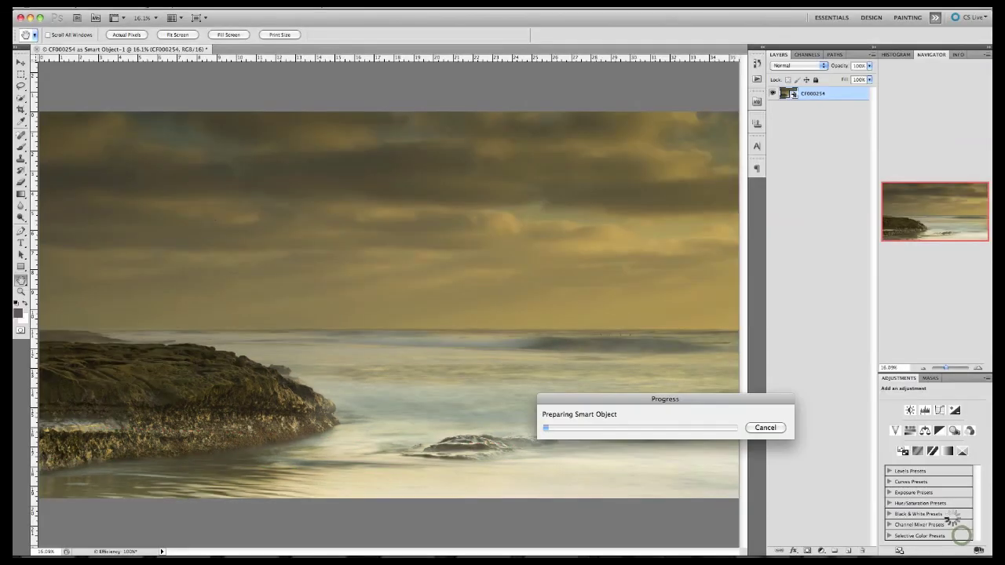